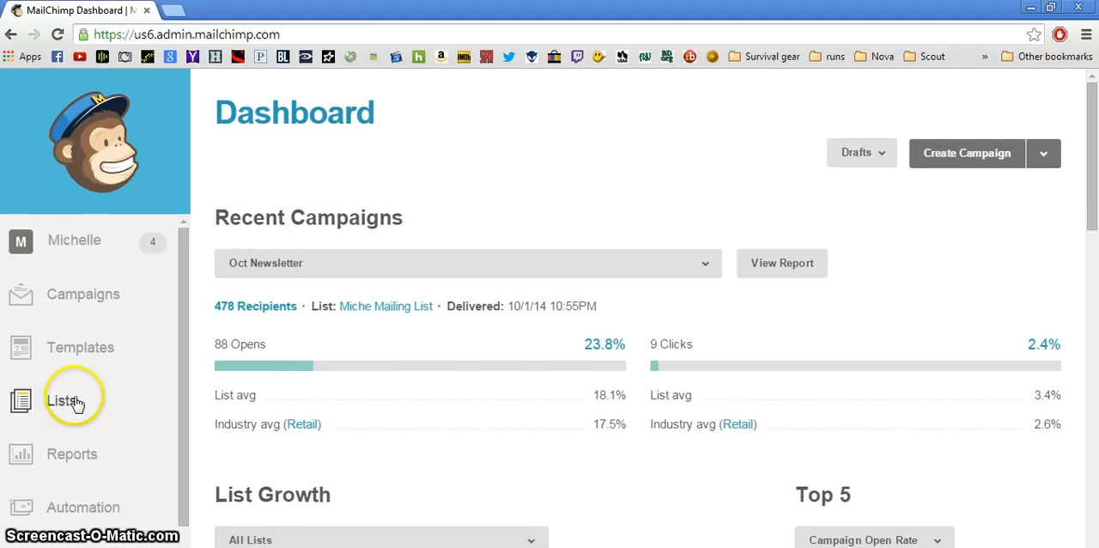
Open the general signup form designer for the Miche Mailing List
click(62, 401)
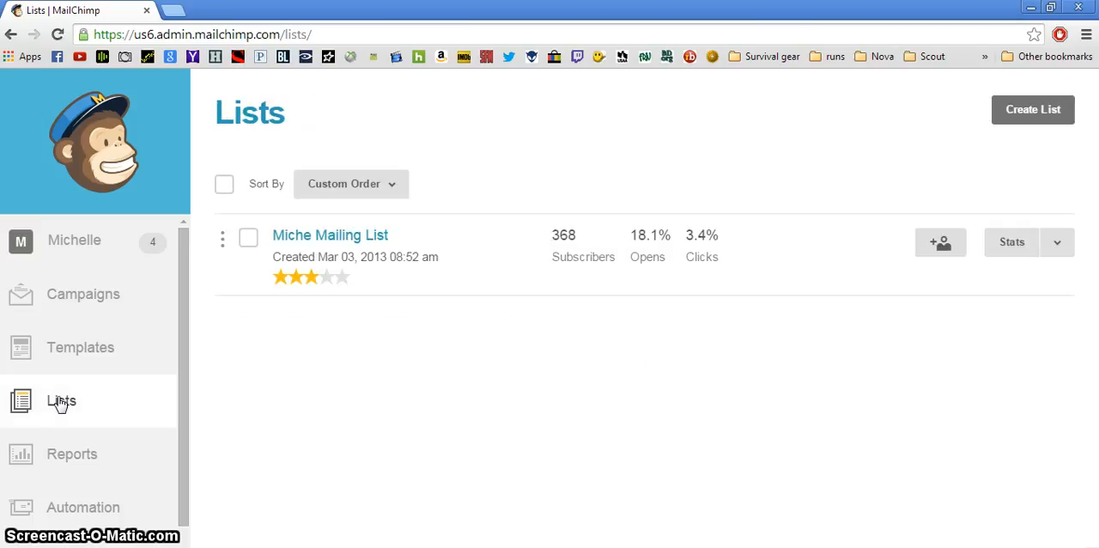
click(352, 241)
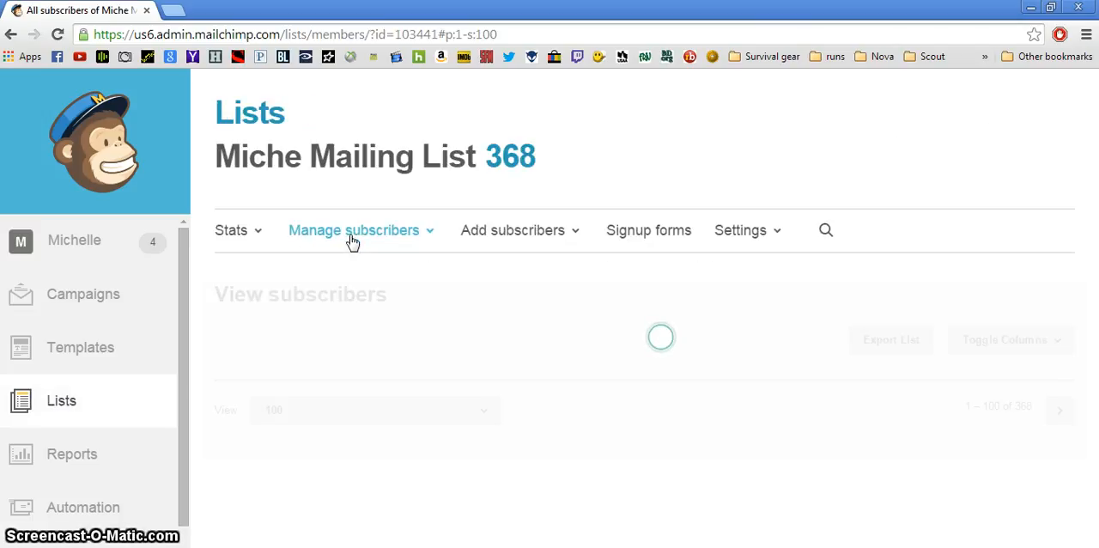
click(637, 234)
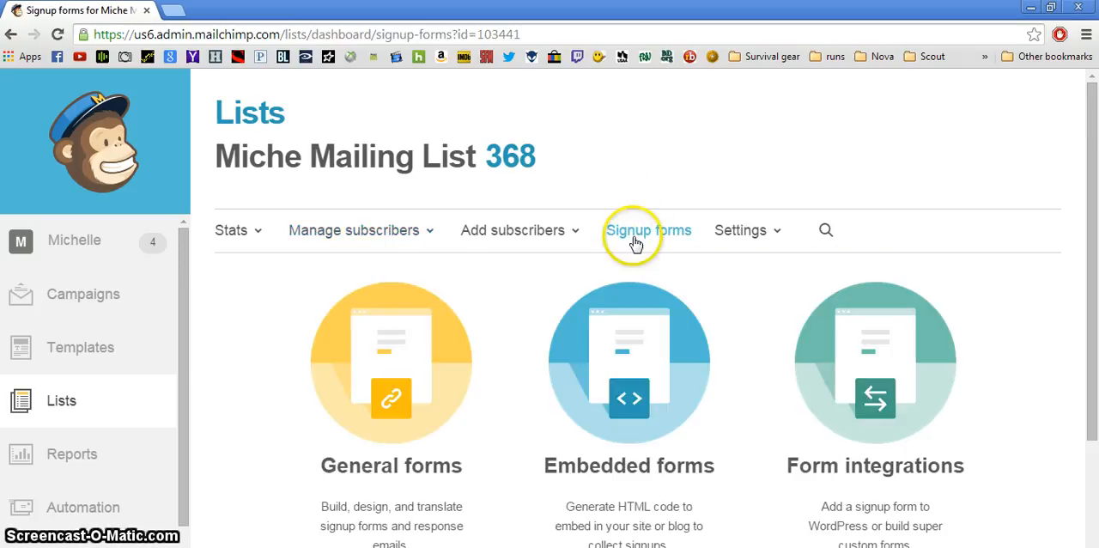
click(366, 410)
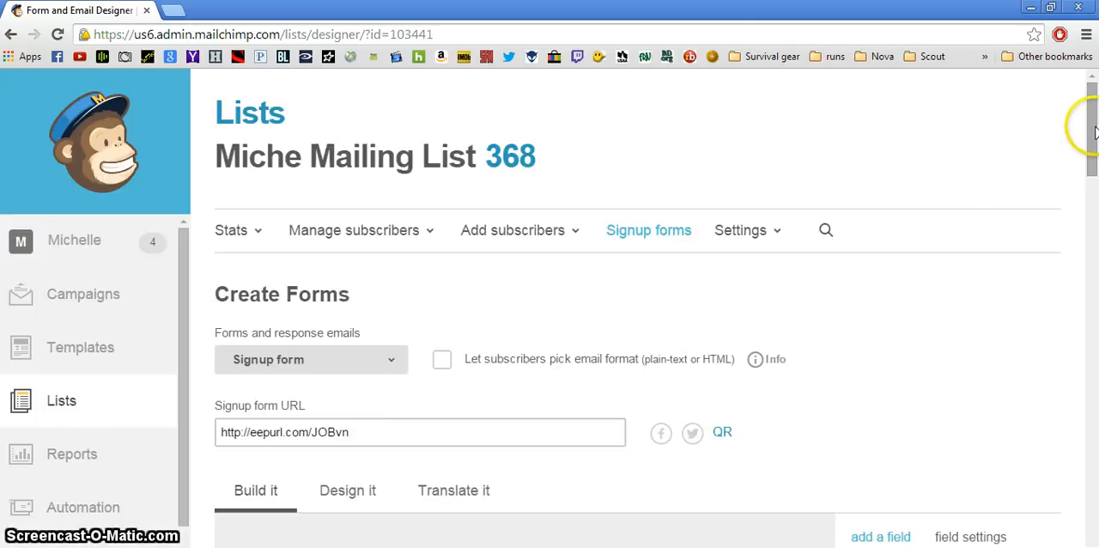
Tick Demi Bag and Petite Bag under the "My favorite Miche product is" question in the form
drag(1095, 114, 1095, 436)
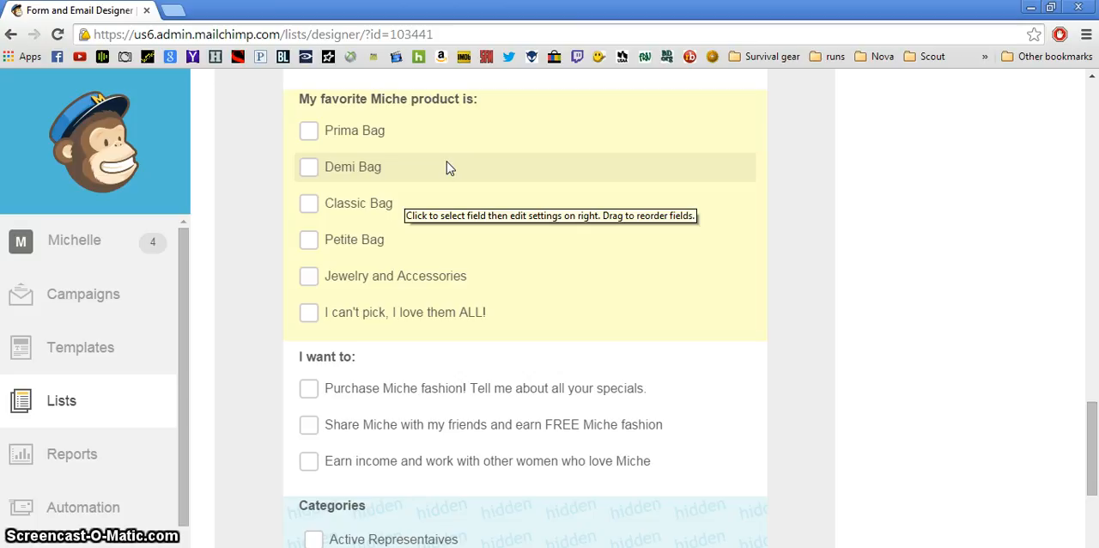
click(307, 168)
click(309, 242)
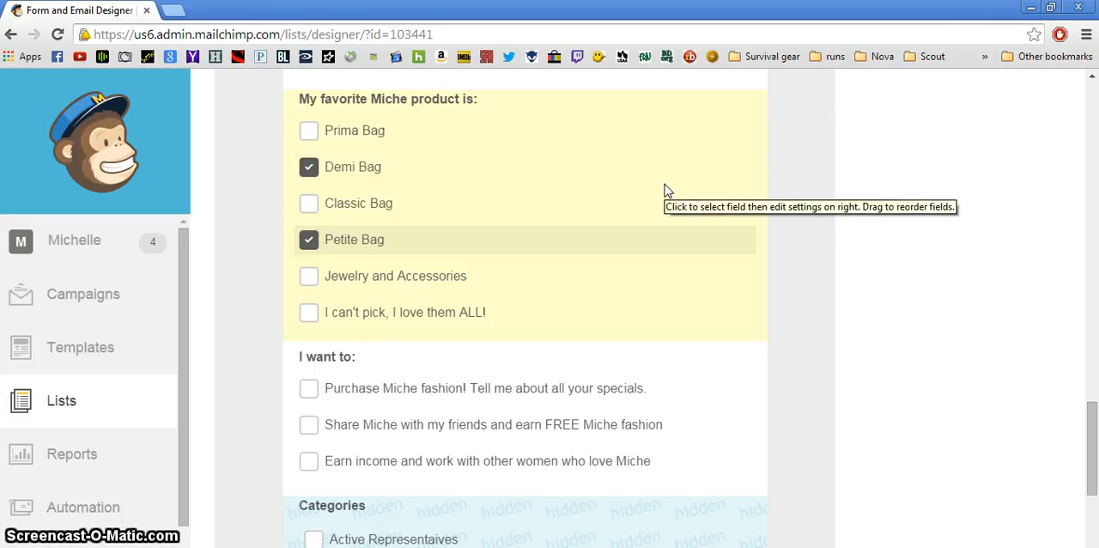
click(590, 262)
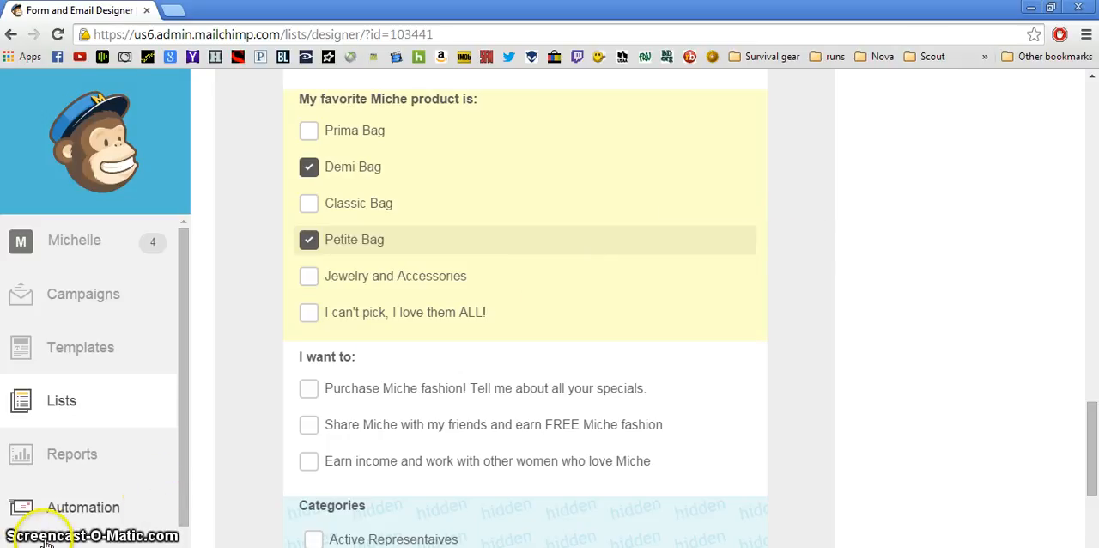
Select the Enrollment Date field in the signup form
drag(1091, 429, 1047, 343)
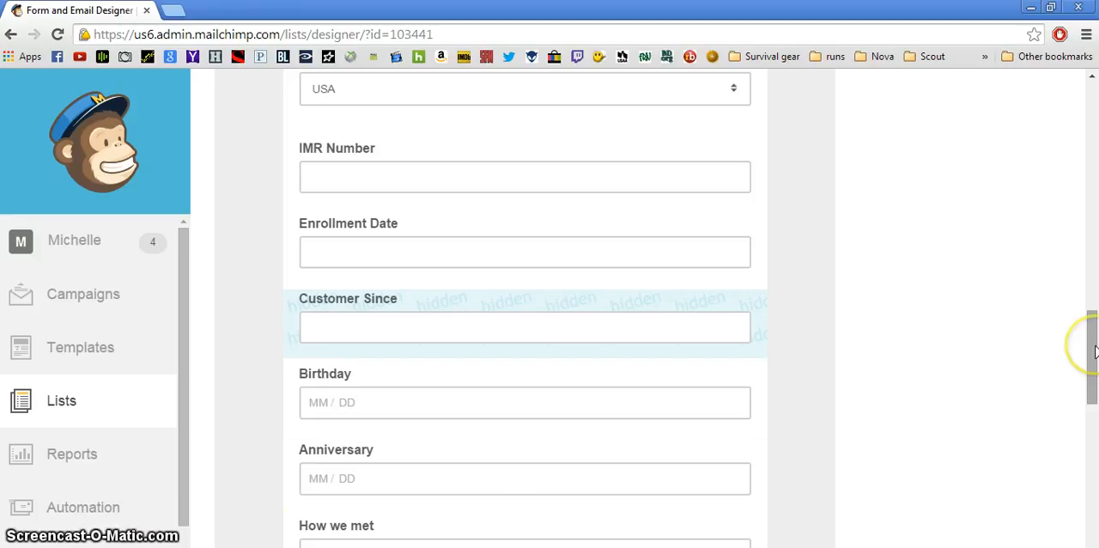
click(576, 235)
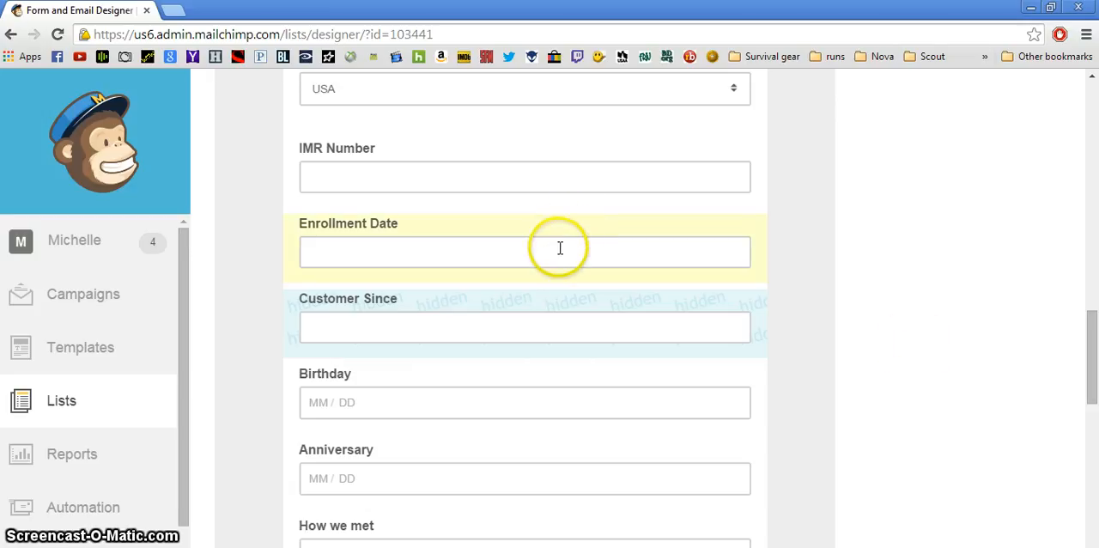
click(478, 257)
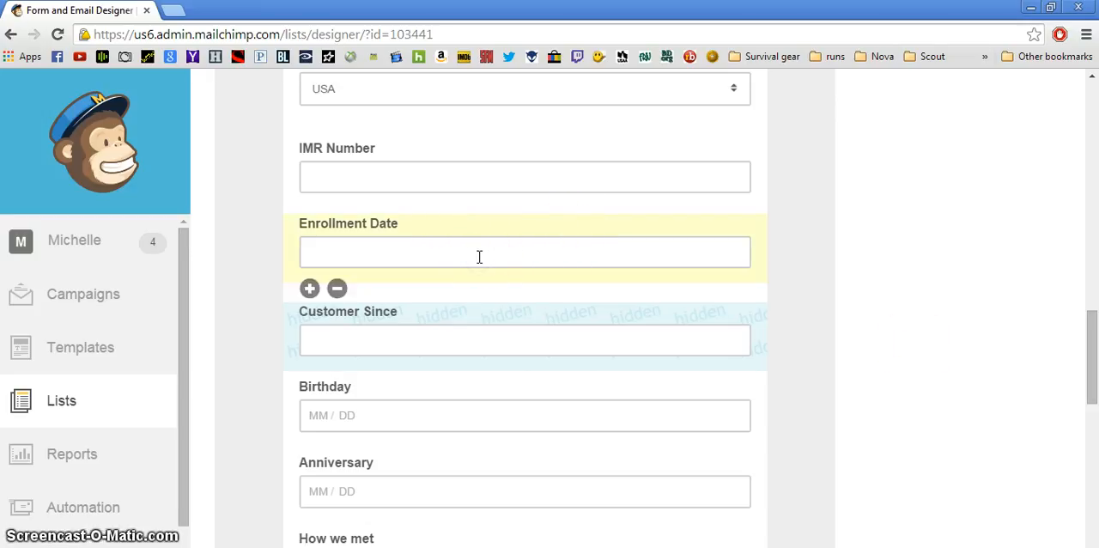
Select the "How we met" drop-down field in the form and show its field settings
click(1088, 357)
drag(1089, 362, 1087, 432)
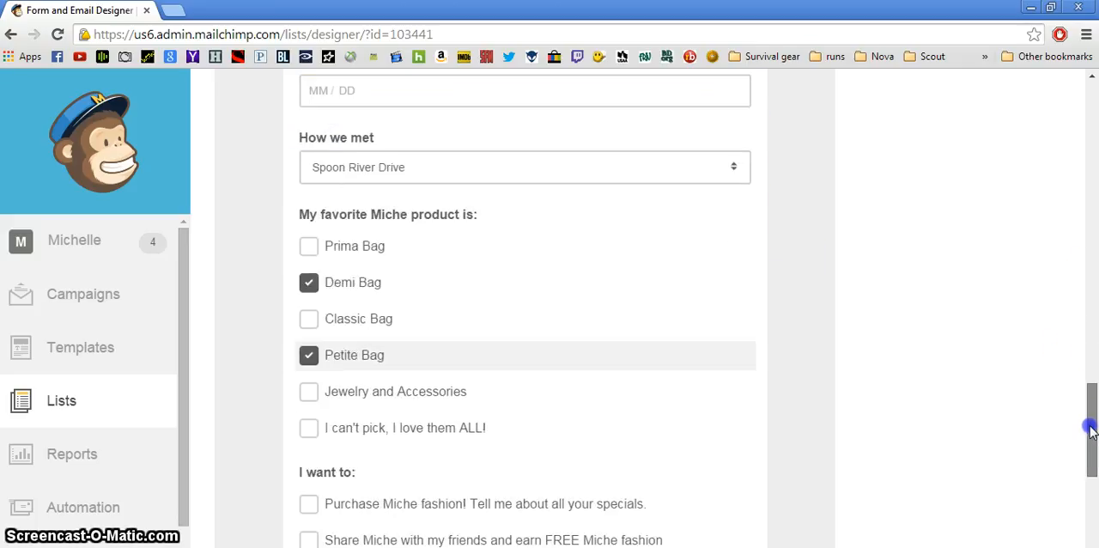
click(310, 290)
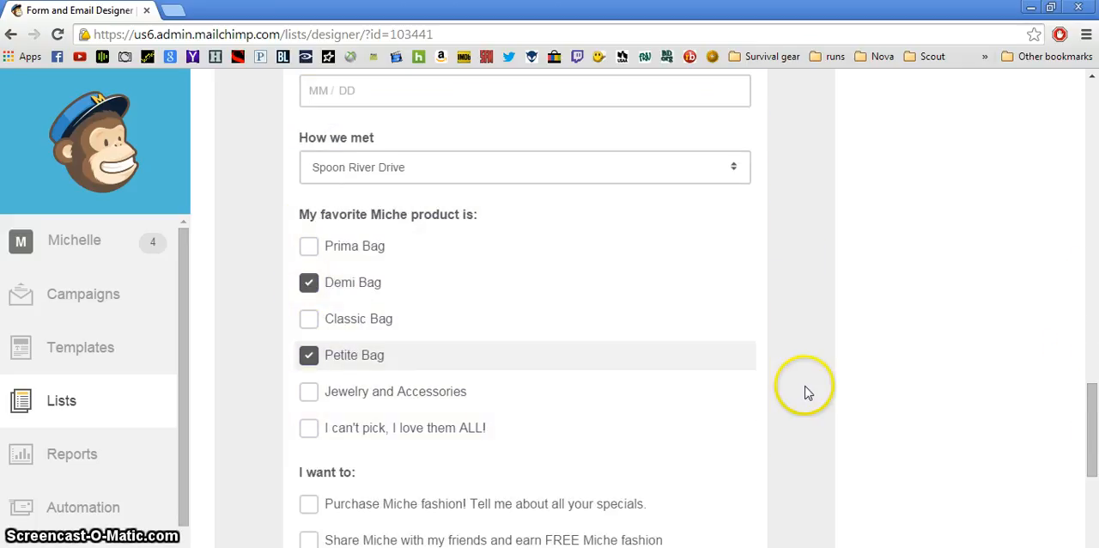
click(734, 169)
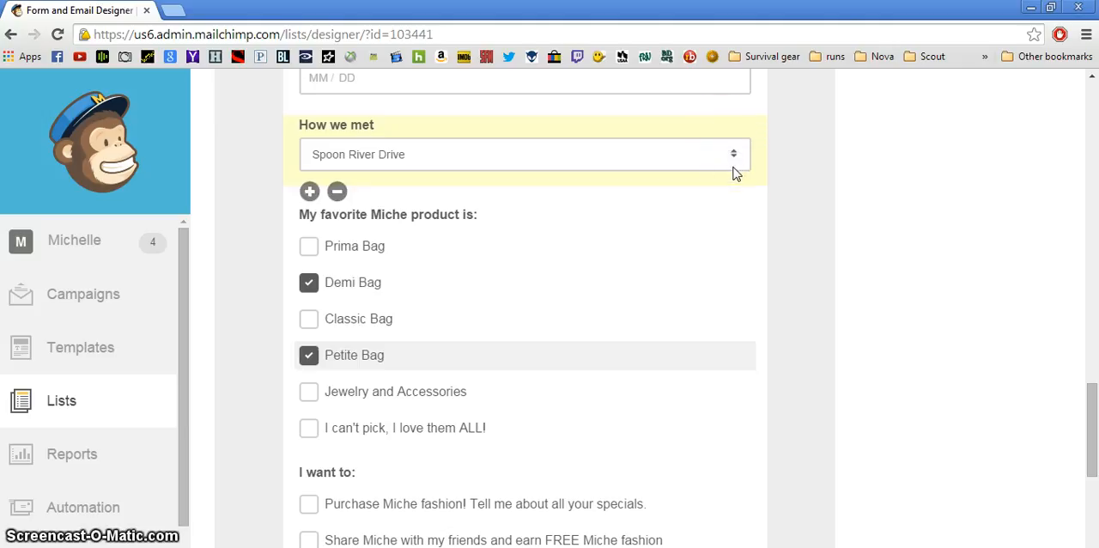
click(731, 154)
click(1093, 440)
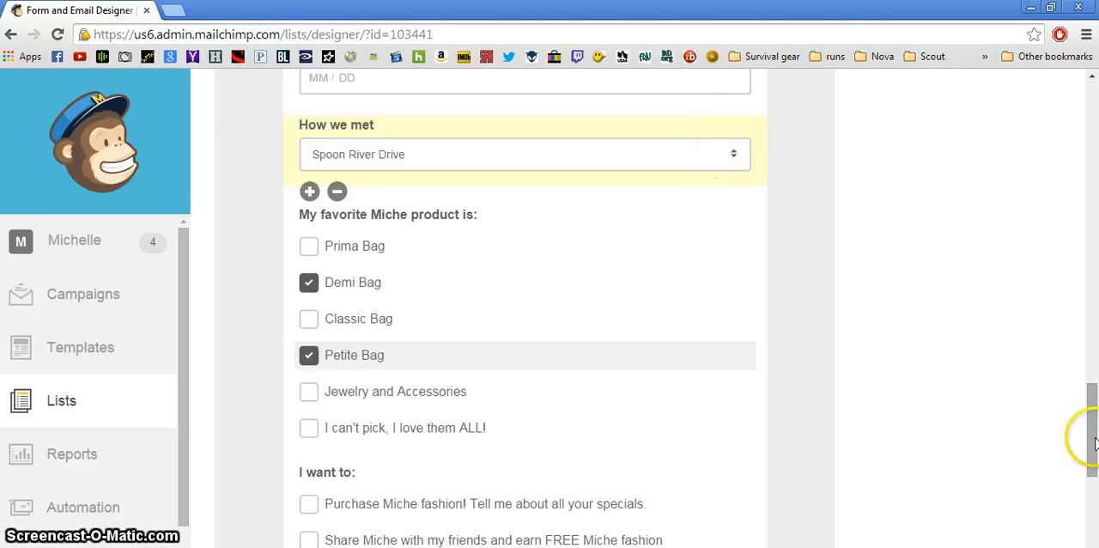
drag(1094, 442, 1069, 177)
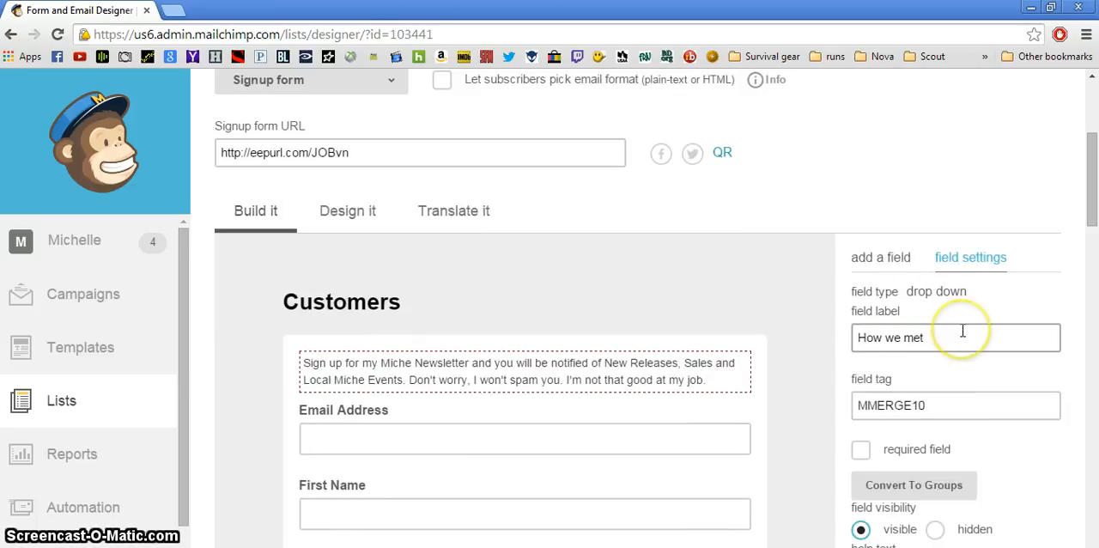
Review the menu options of the "How we met" field and save the field
drag(1091, 165, 1095, 265)
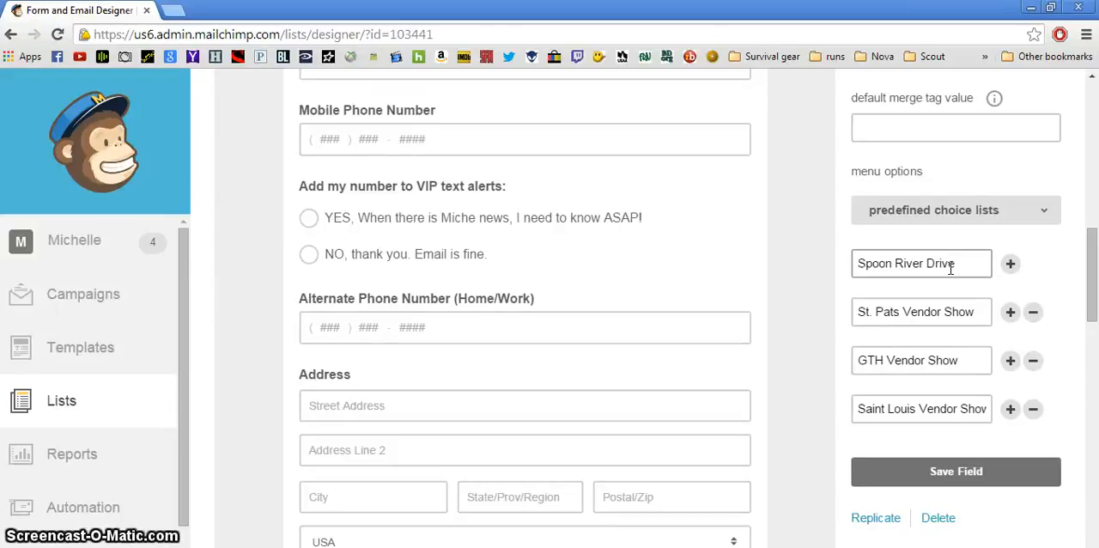
scroll(1091, 247, up, 1)
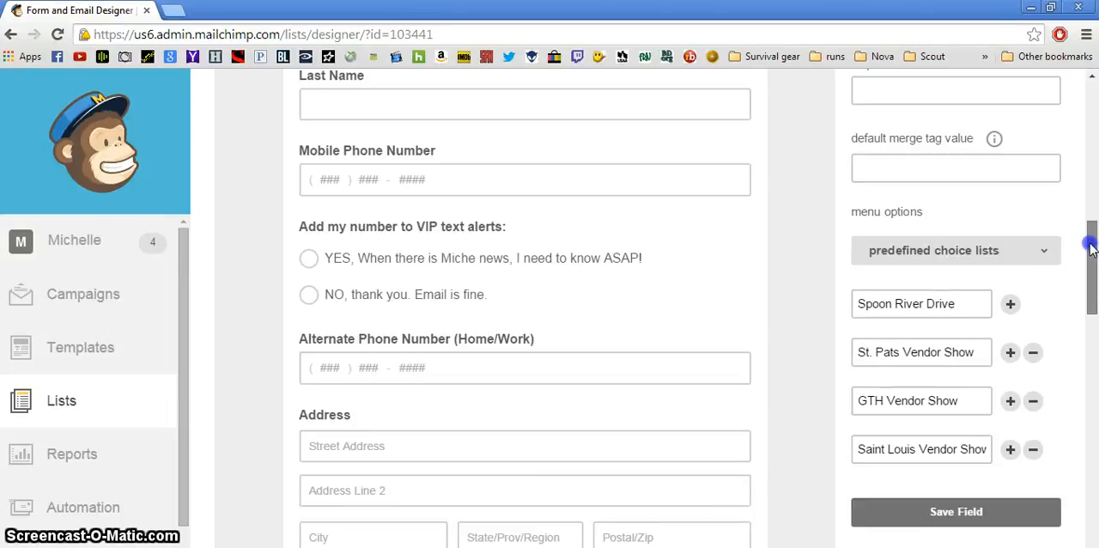
mouse_move(1090, 245)
mouse_down()
mouse_move(1090, 173)
mouse_move(1095, 247)
mouse_up()
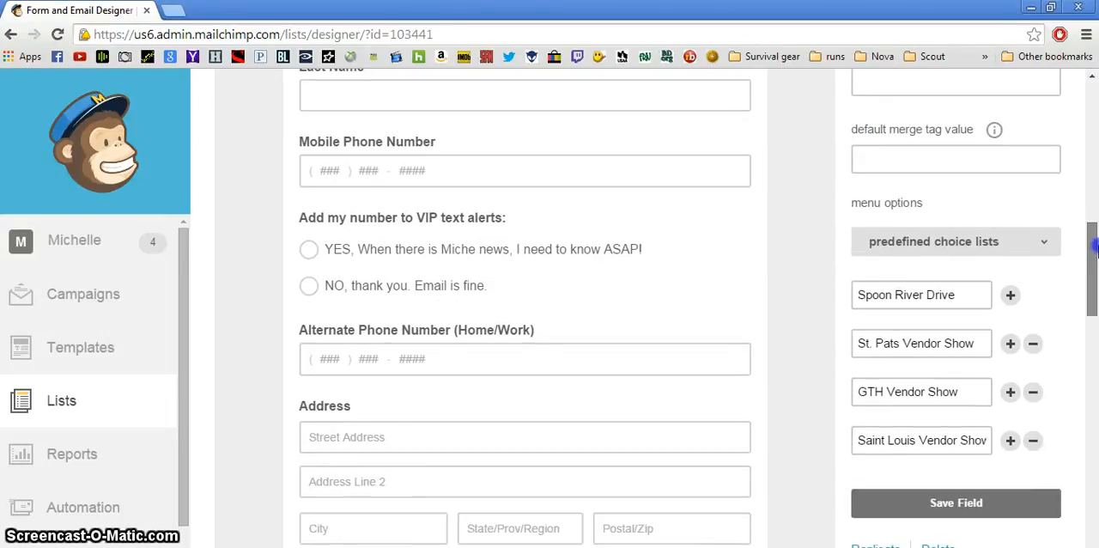
click(913, 295)
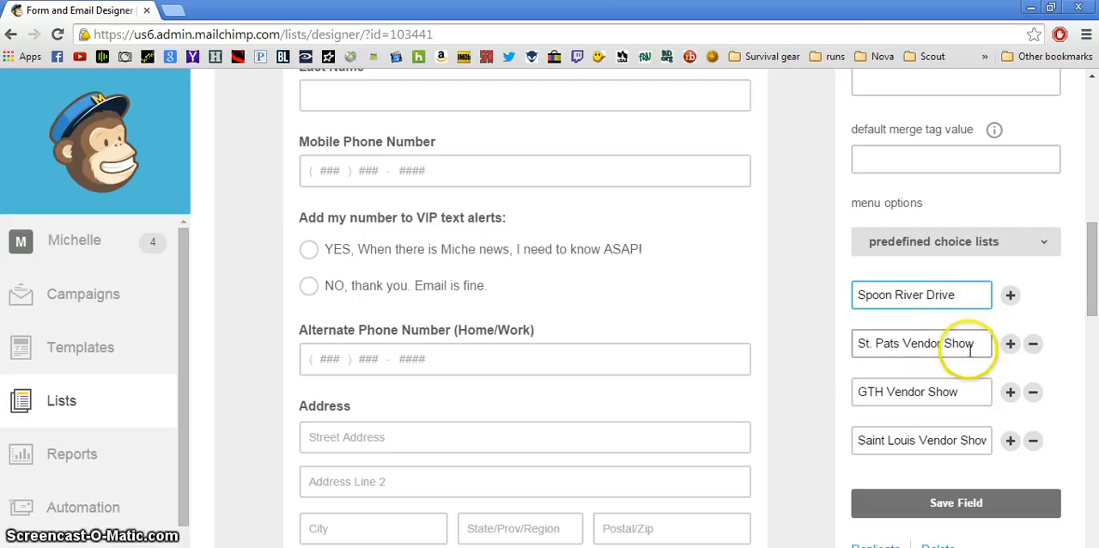
click(968, 297)
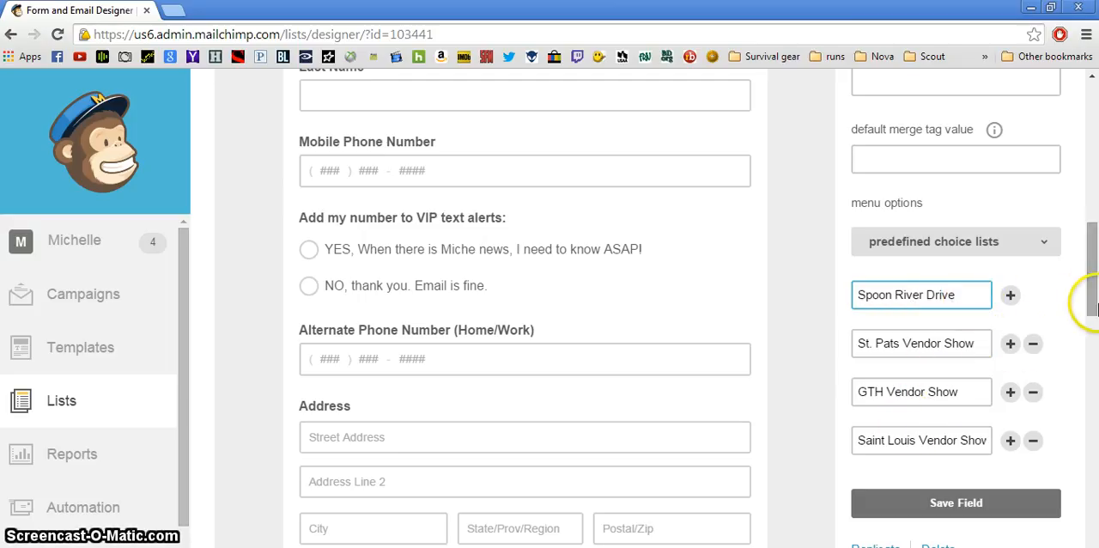
drag(1092, 287, 1086, 234)
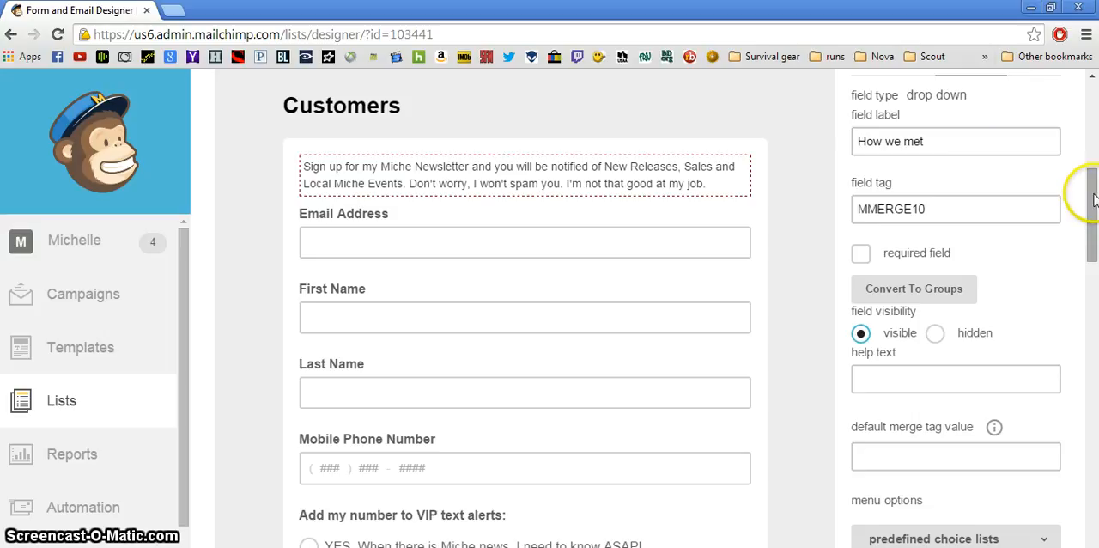
drag(1094, 199, 1092, 276)
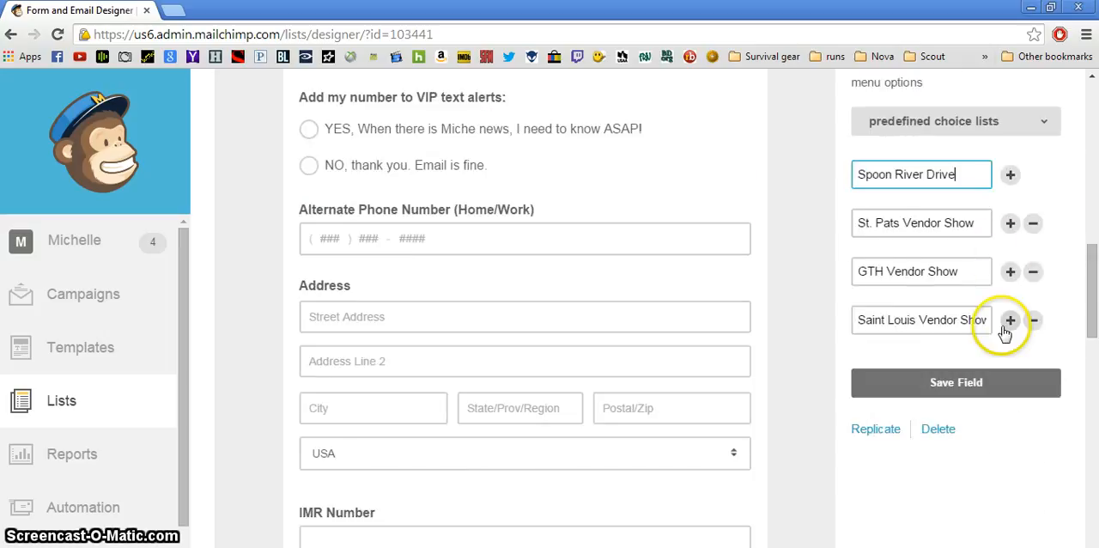
click(932, 389)
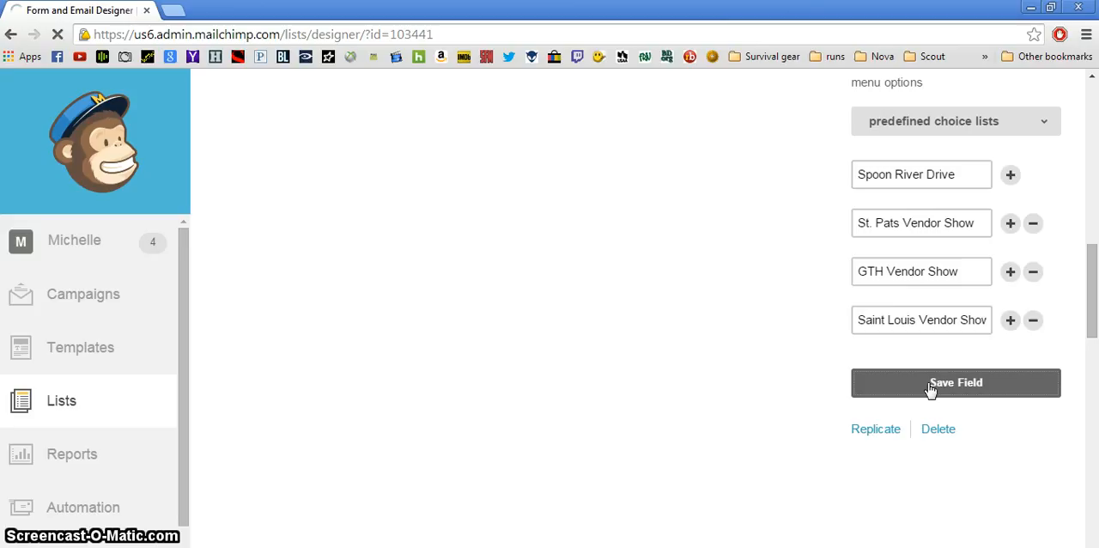
Check the "How we met" field in the form, then examine the field types available for adding to it
click(1091, 296)
drag(1090, 296, 1093, 425)
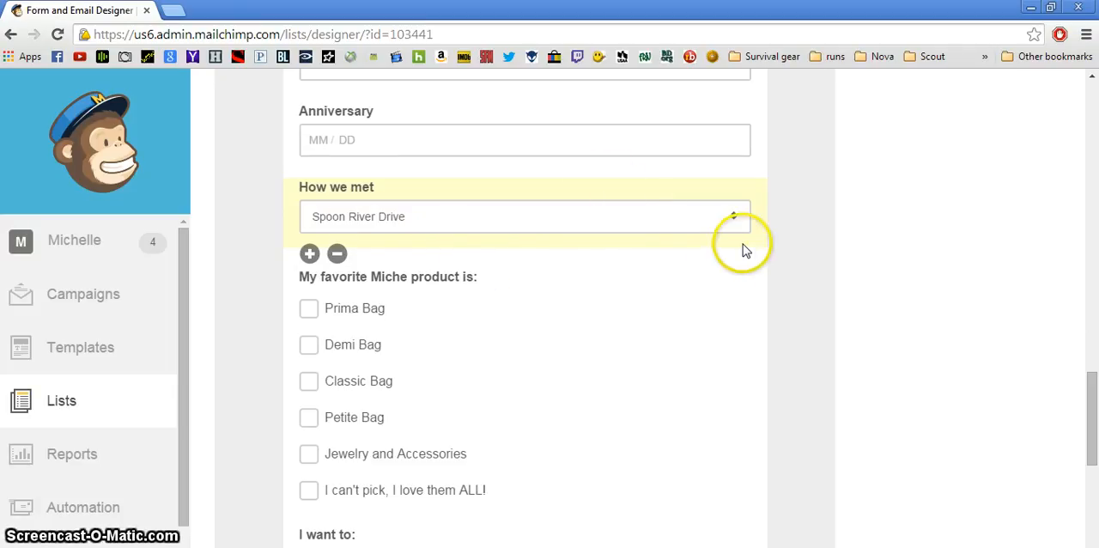
drag(1091, 369, 1081, 167)
click(863, 286)
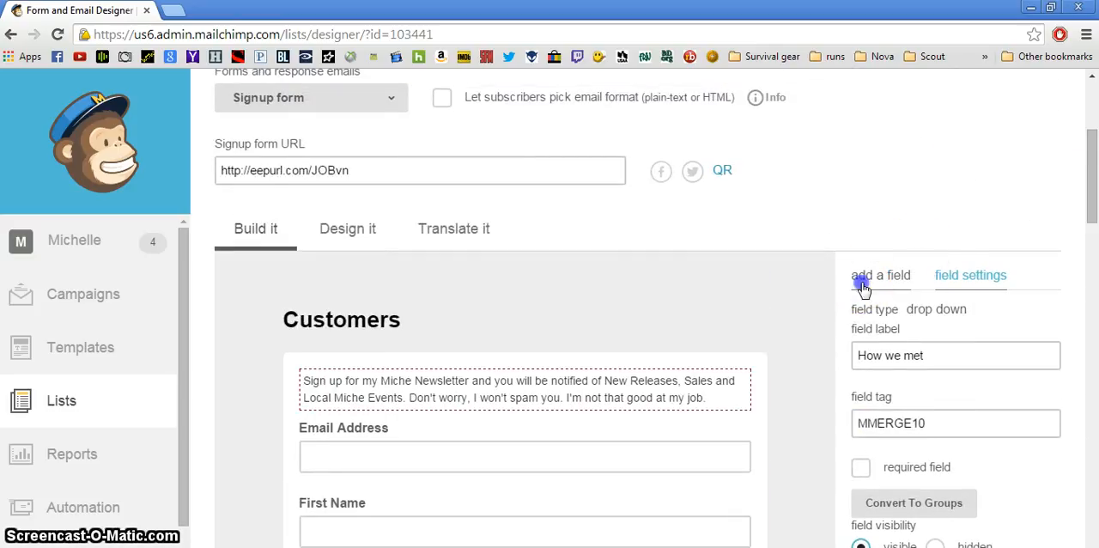
drag(1092, 196, 1089, 234)
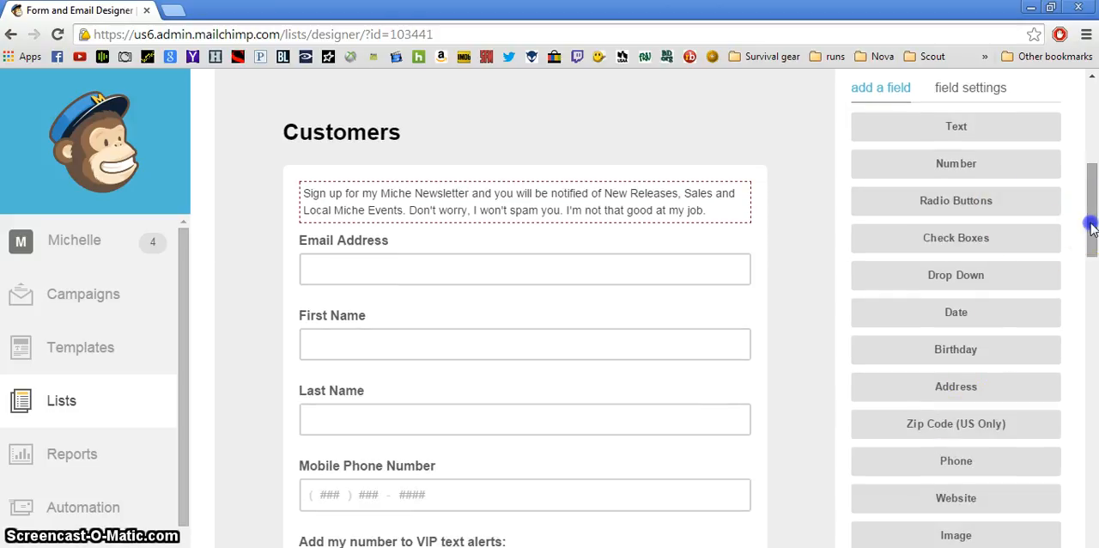
drag(1094, 225, 1090, 238)
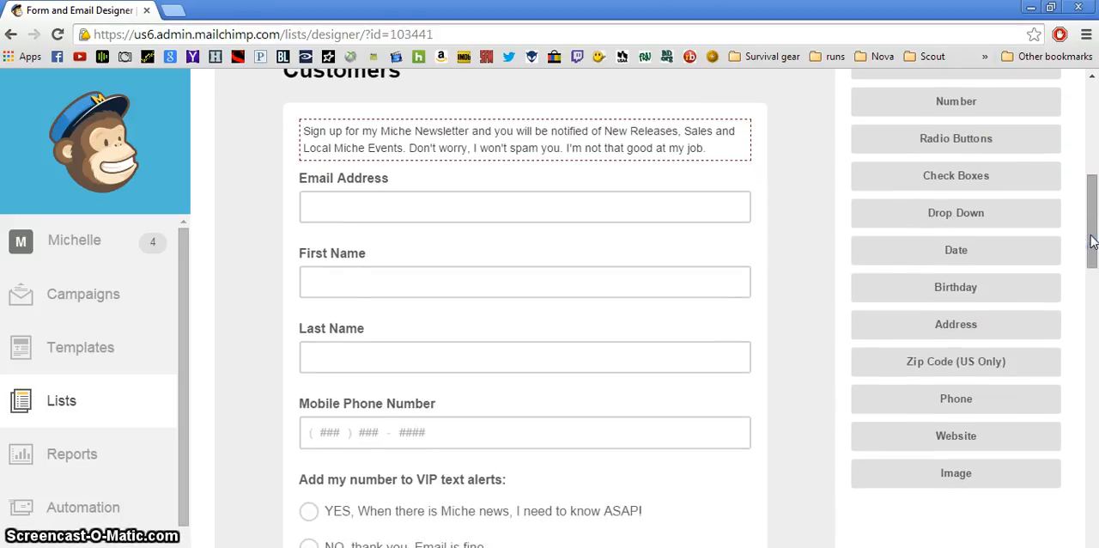
click(954, 473)
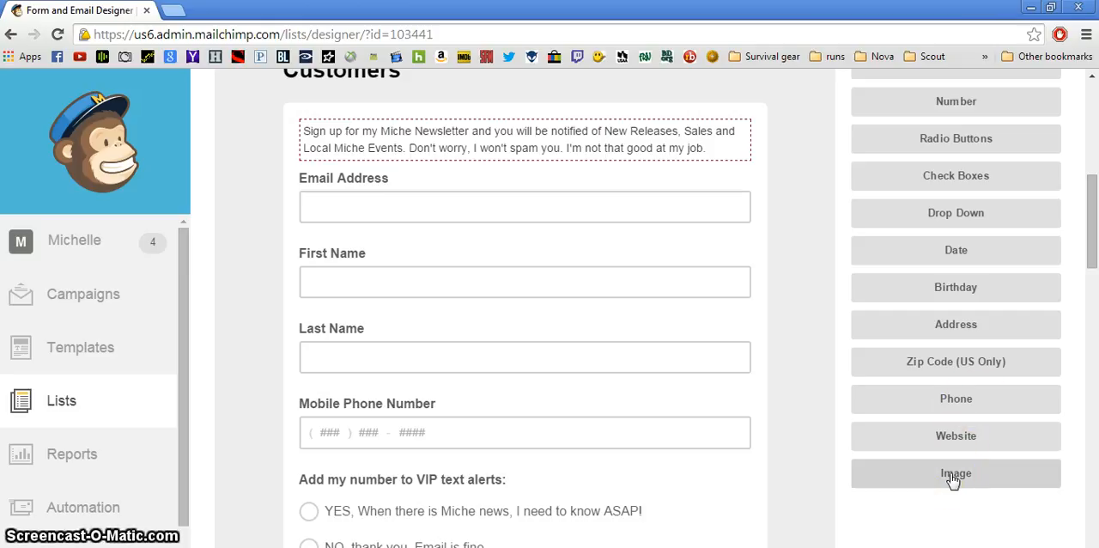
drag(1093, 238, 1092, 222)
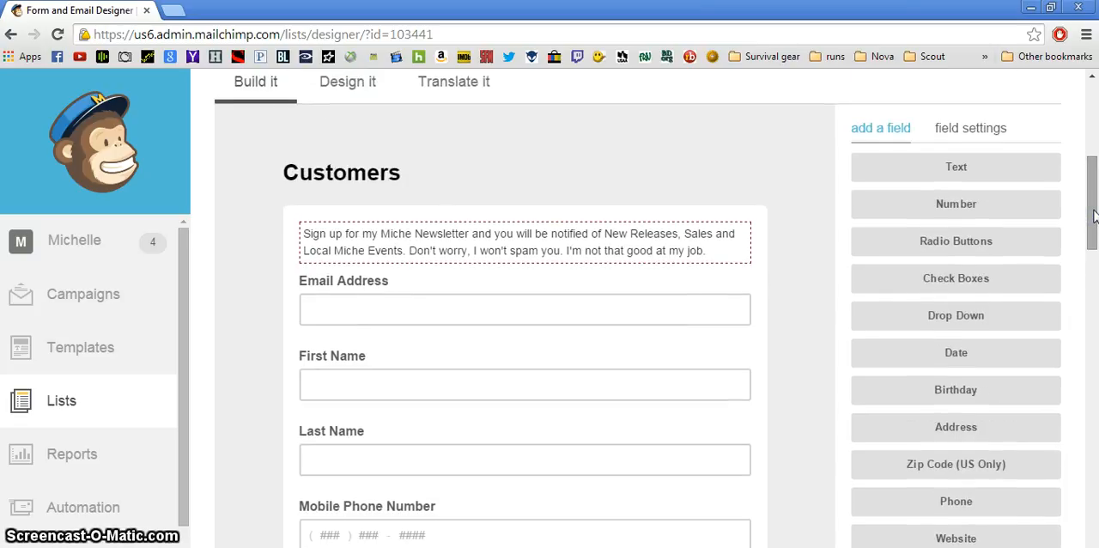
drag(1089, 201, 1073, 146)
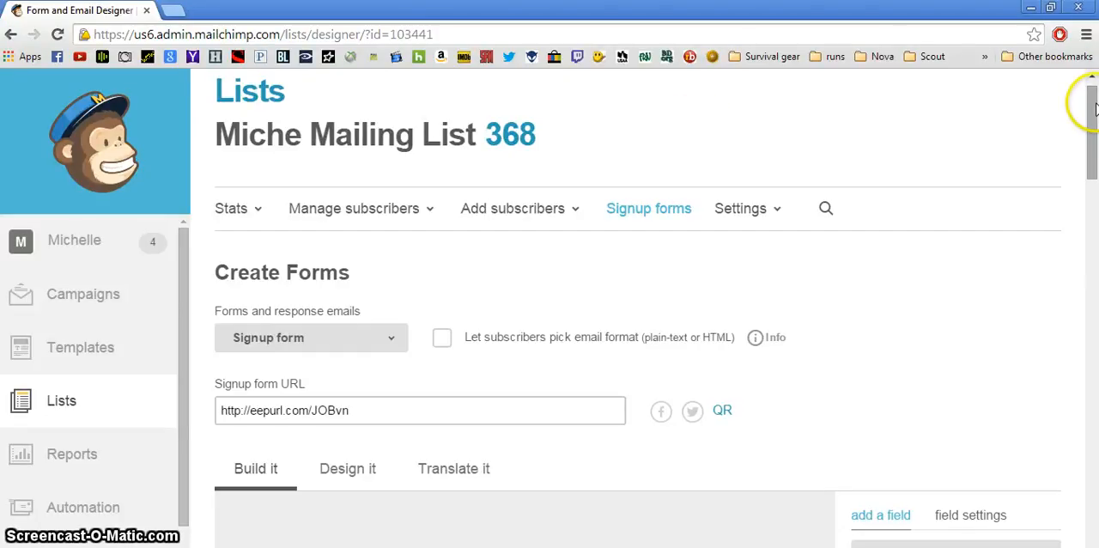
drag(1093, 110, 1094, 126)
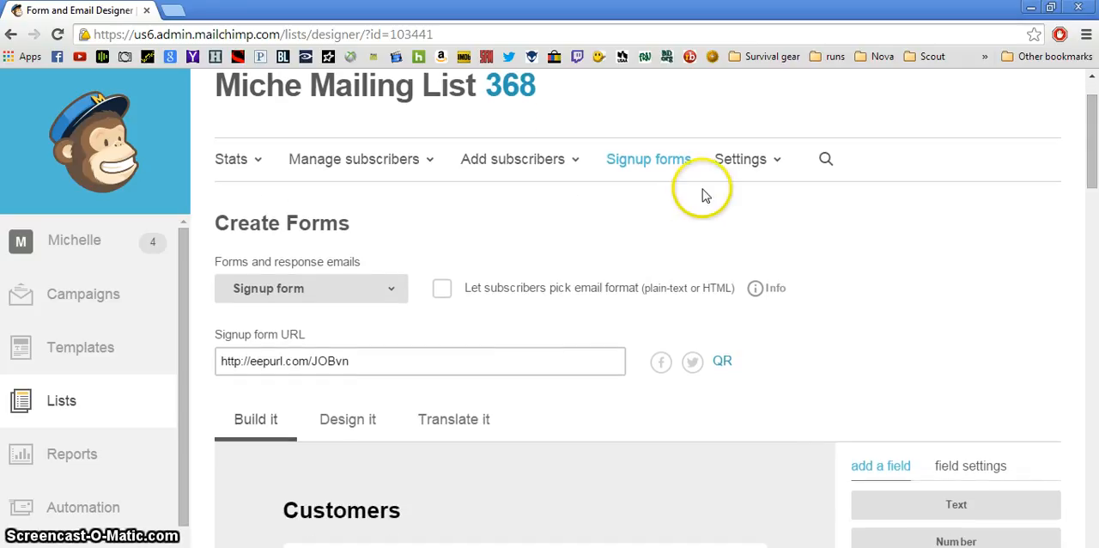
Open the add-subscriber form for the Miche Mailing List and enter the new subscriber's email address
click(61, 411)
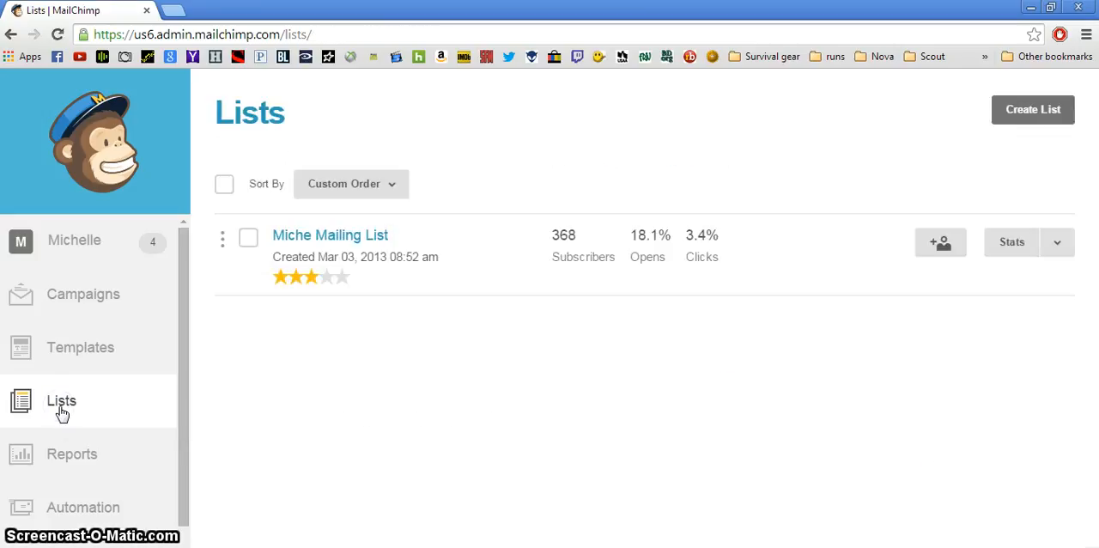
click(931, 249)
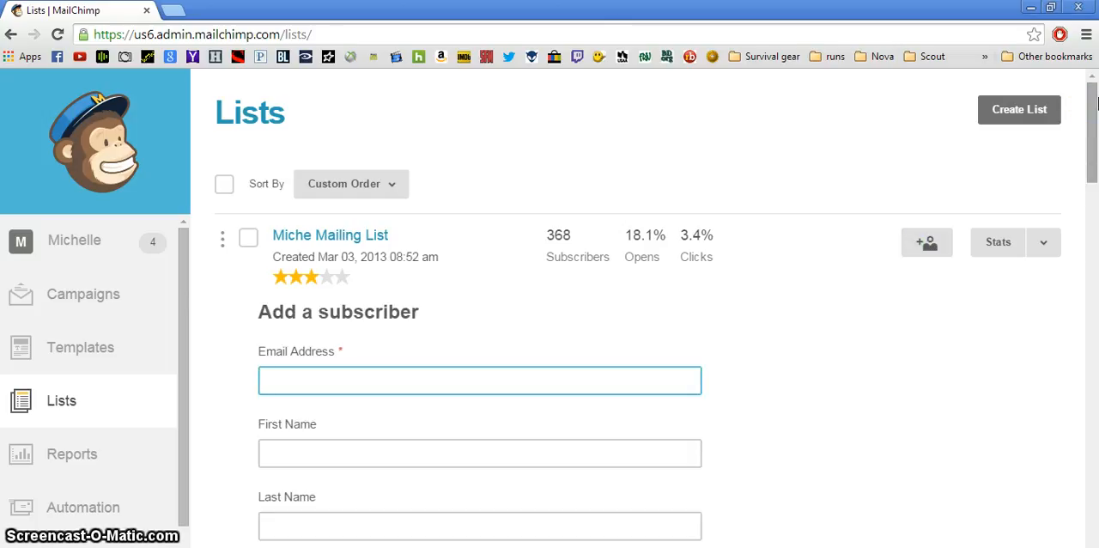
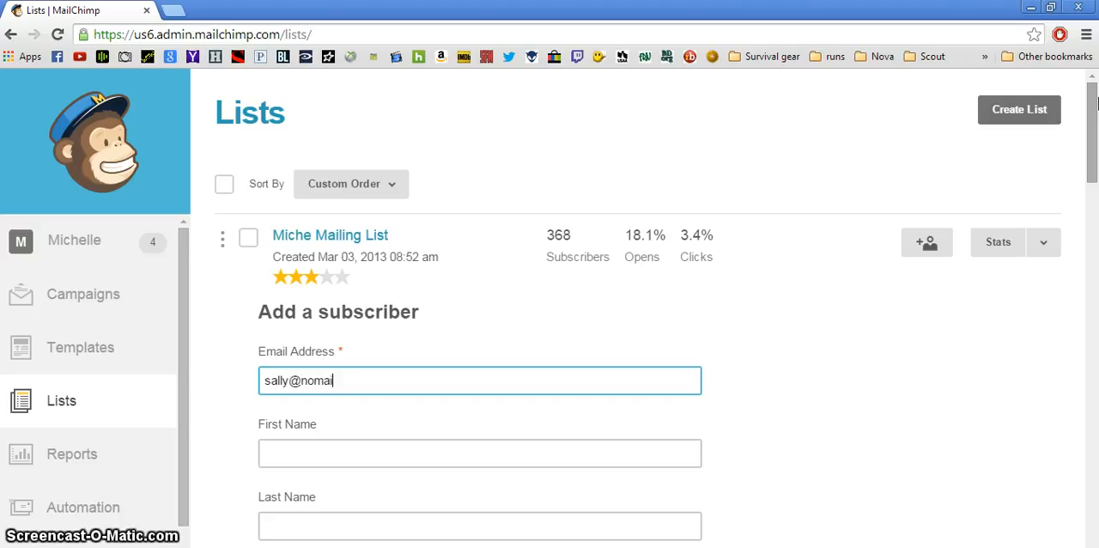
key(Tab)
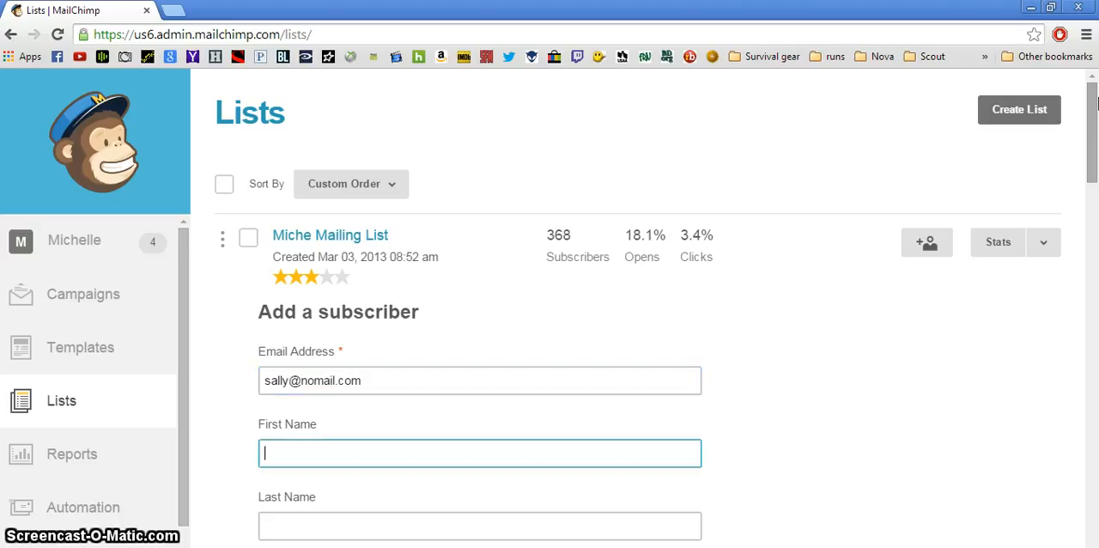
Enter the new subscriber's first name and last name in the add-subscriber form
text(Sally)
key(Tab)
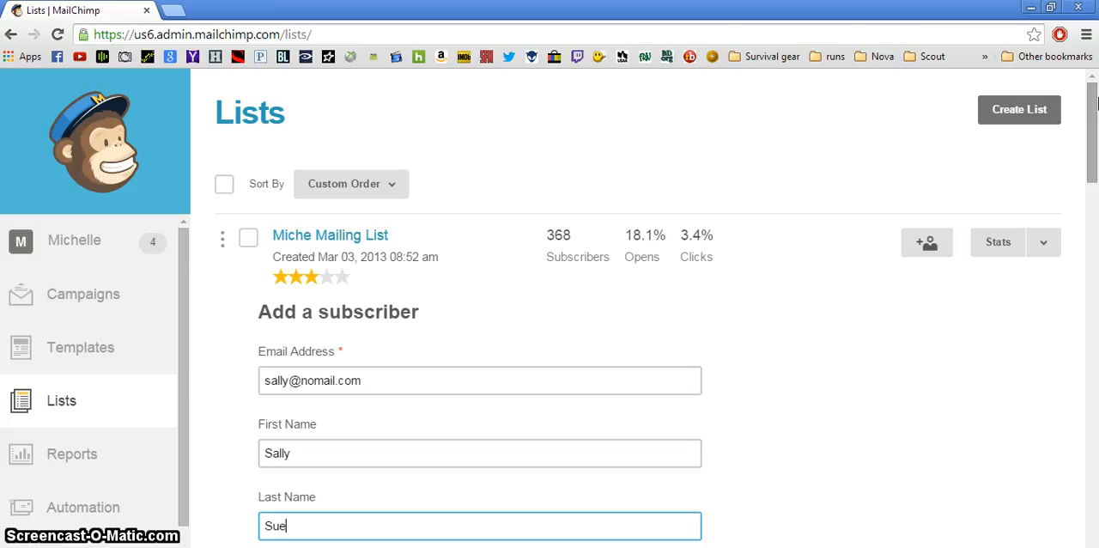
text(Sue)
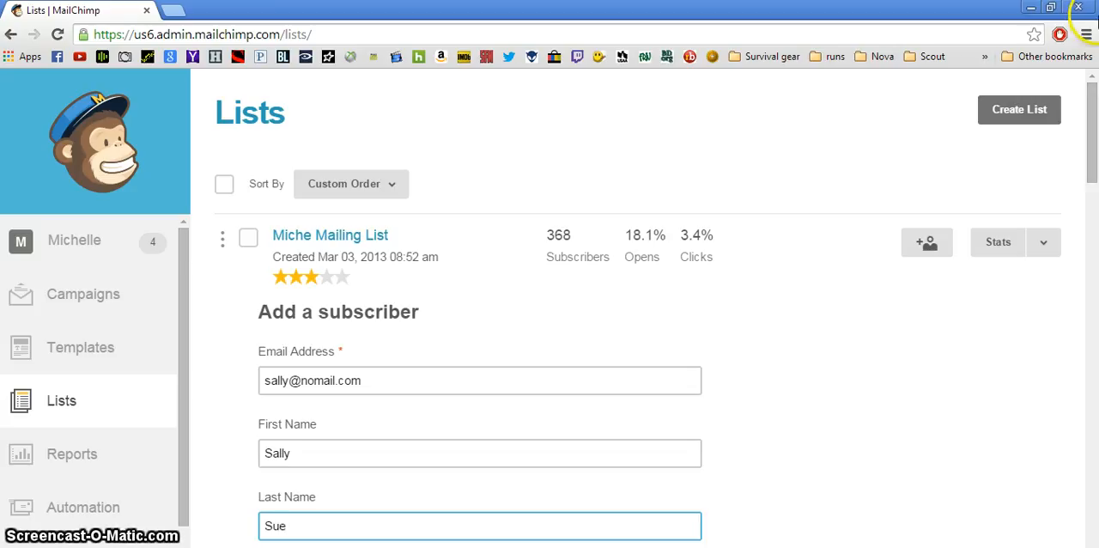
Set the subscriber's "How we met" value to "St. Pats Vendor Show"
click(1091, 99)
drag(1091, 99, 1095, 326)
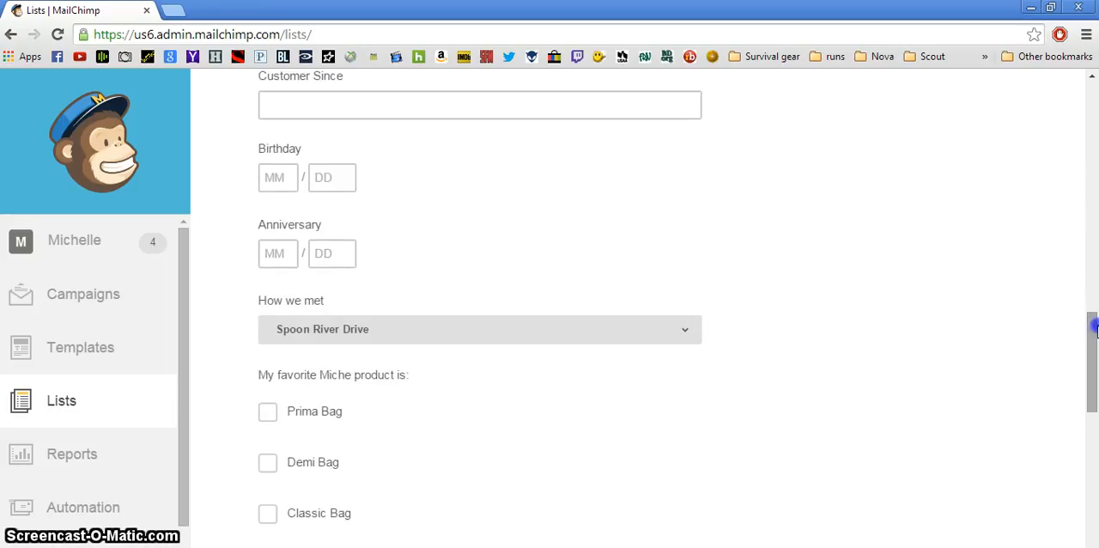
click(688, 334)
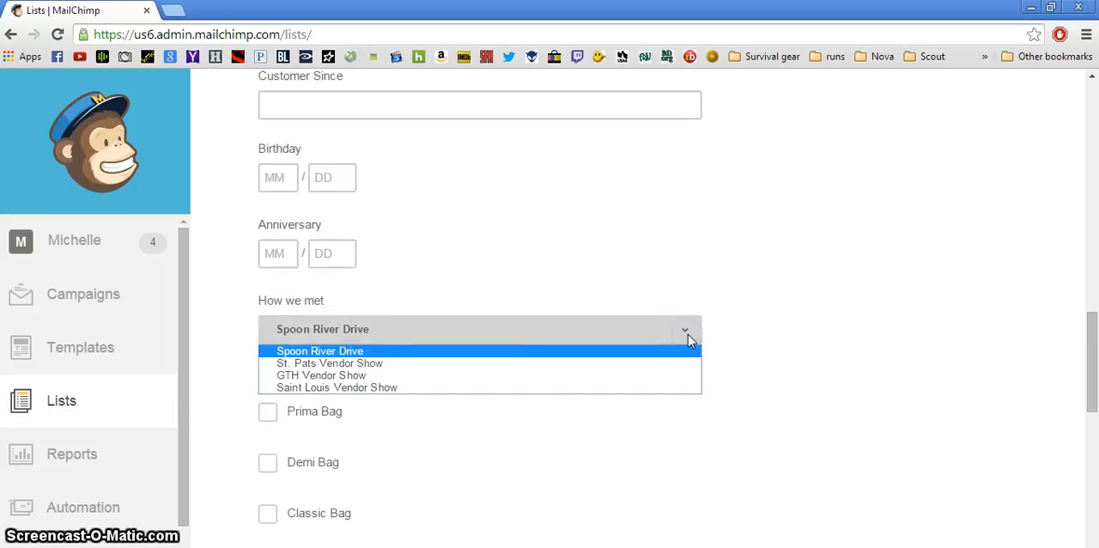
click(401, 351)
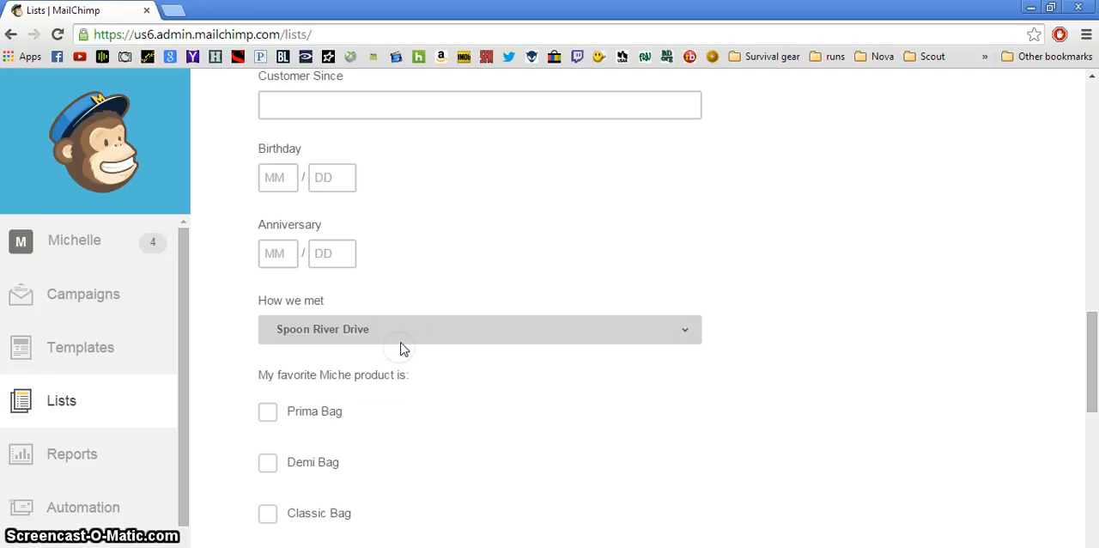
click(679, 327)
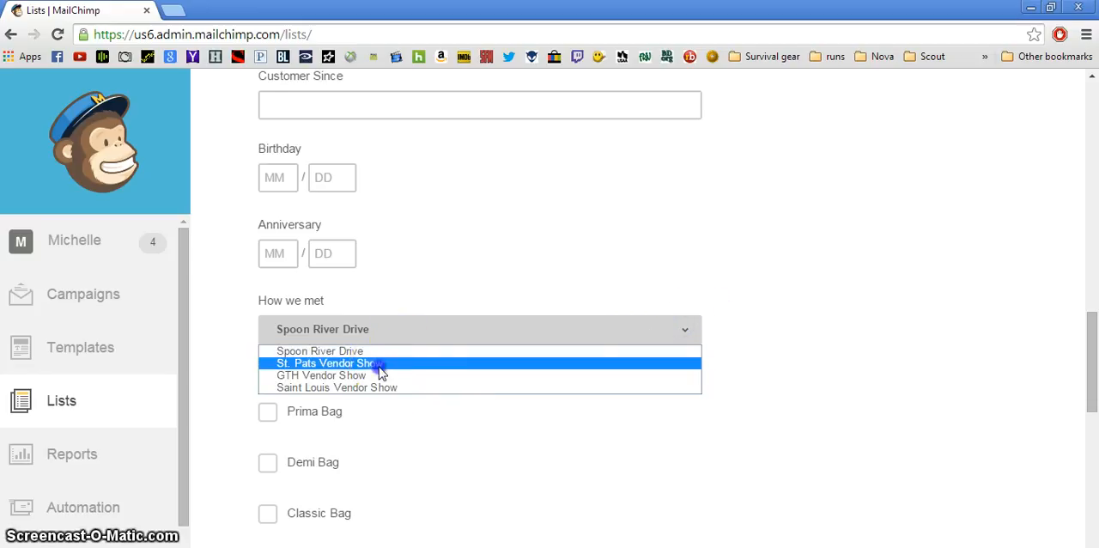
click(379, 364)
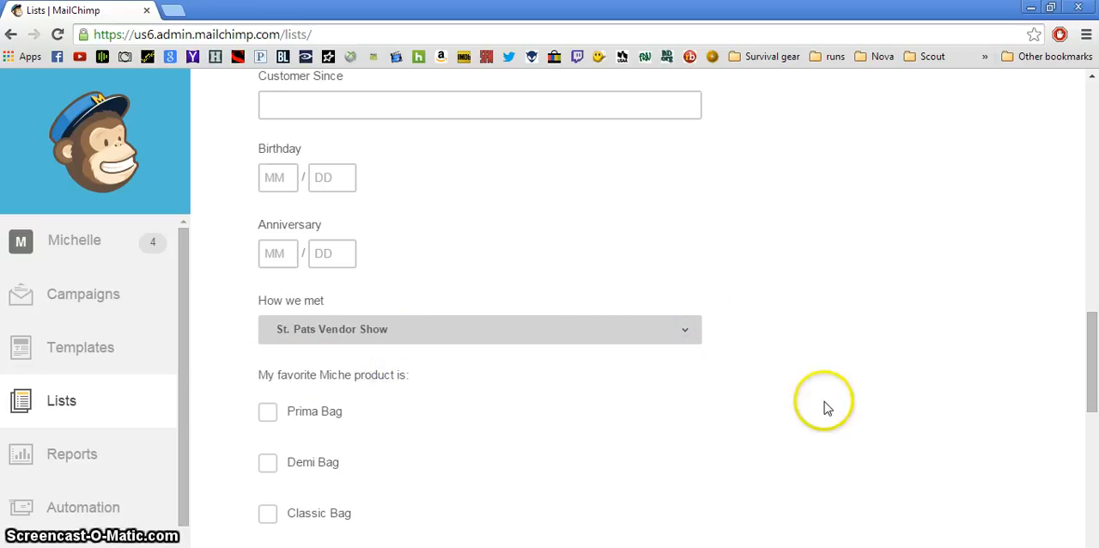
Mark "Prima Bag" as the subscriber's favorite product and "Share Miche with my friends and earn FREE Miche fashion" as what they want
click(267, 414)
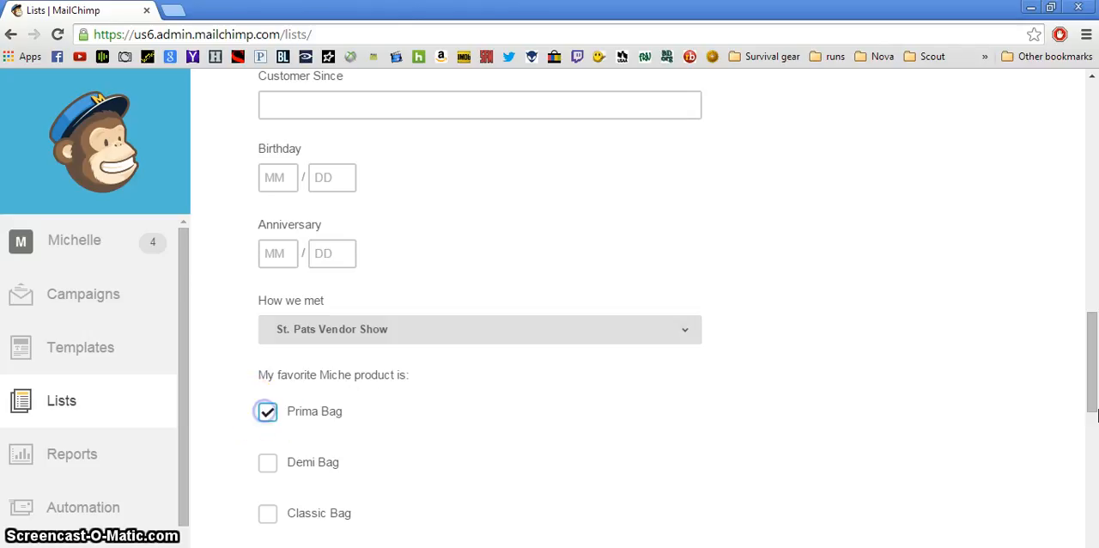
click(1088, 391)
drag(1089, 390, 1089, 476)
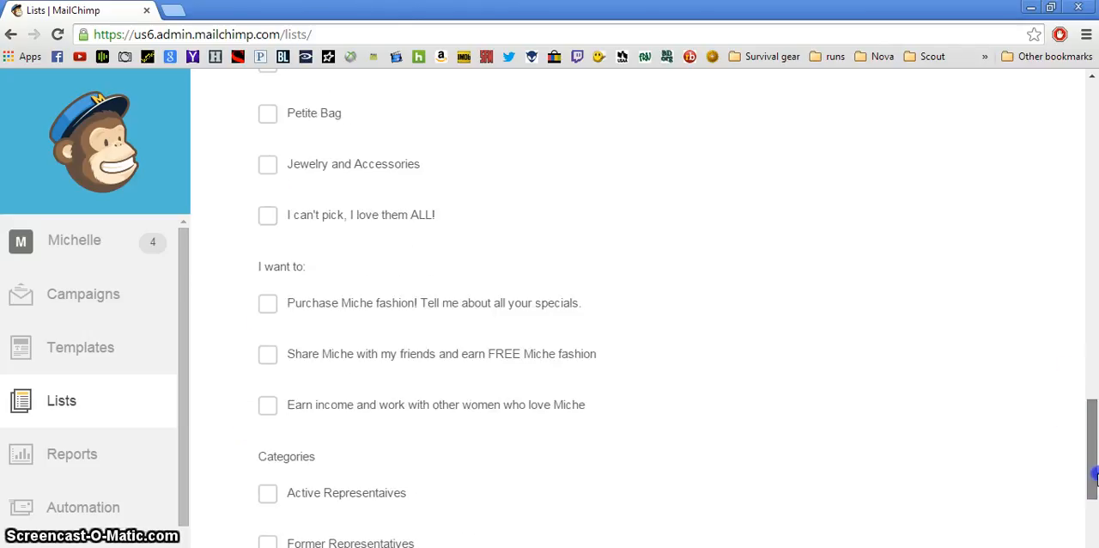
click(268, 355)
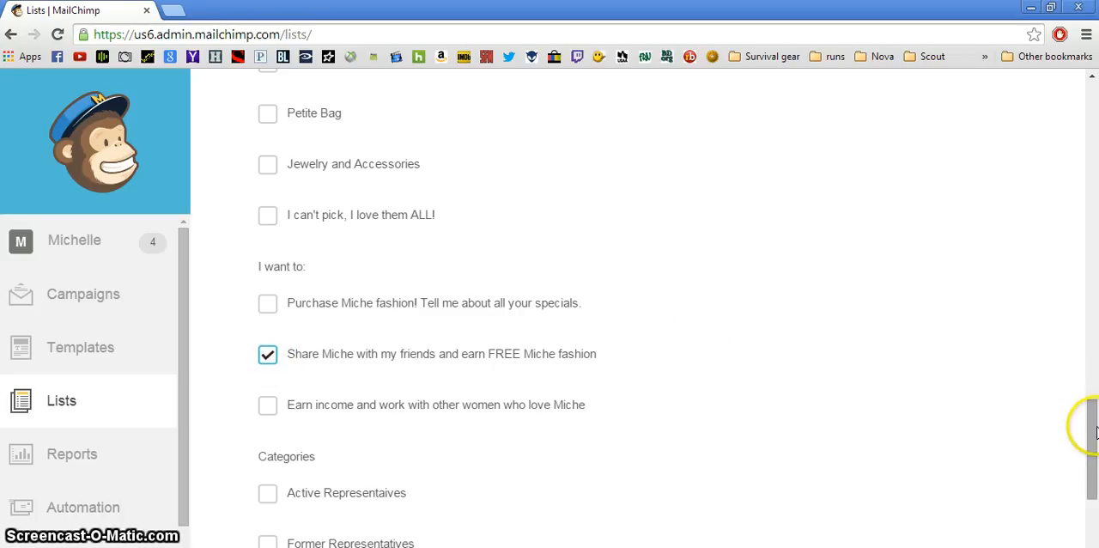
Confirm that the person gave permission to be added to the list and subscribe them
drag(1088, 421, 1094, 527)
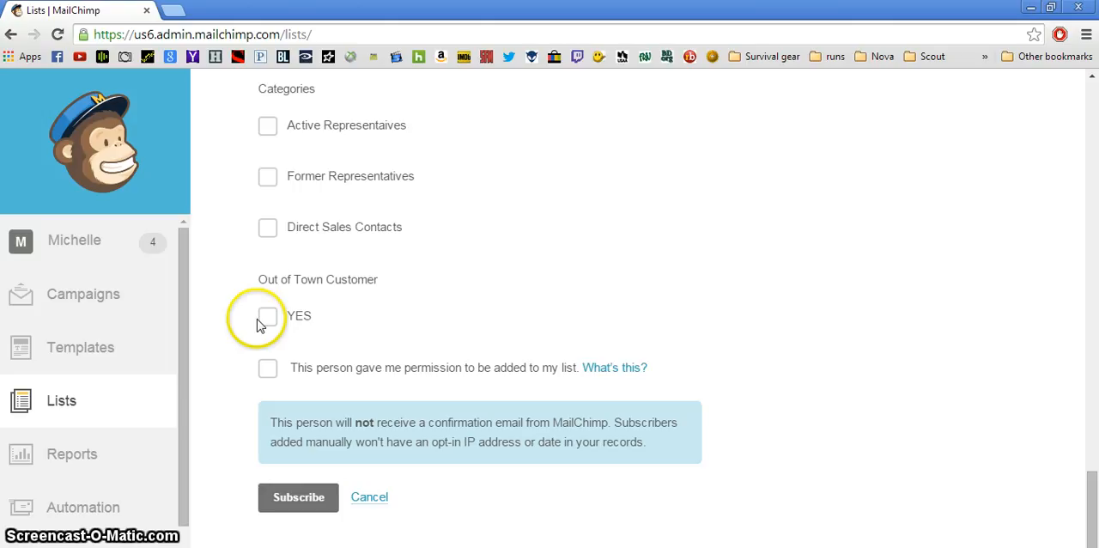
click(268, 369)
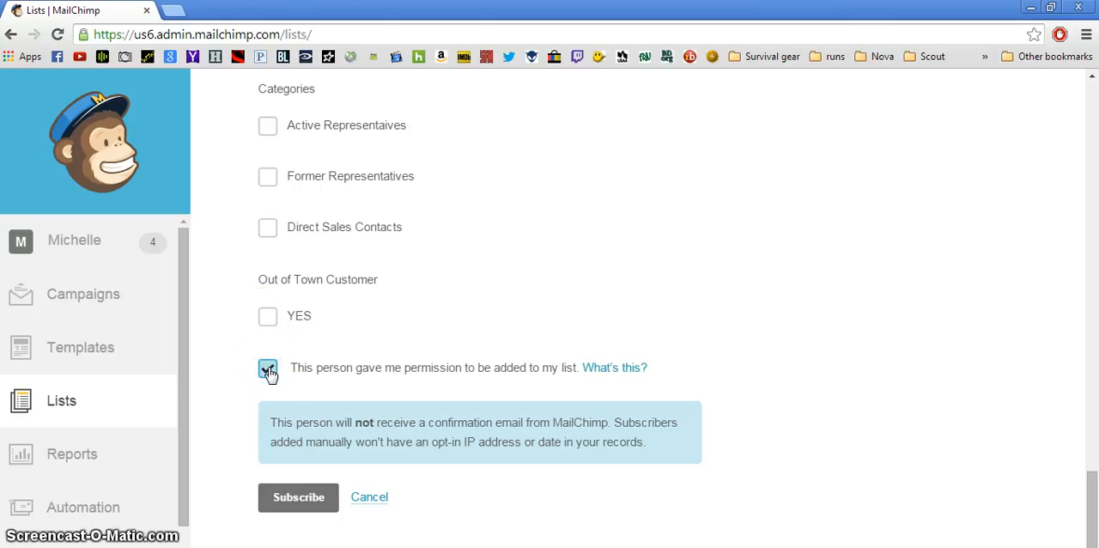
click(309, 509)
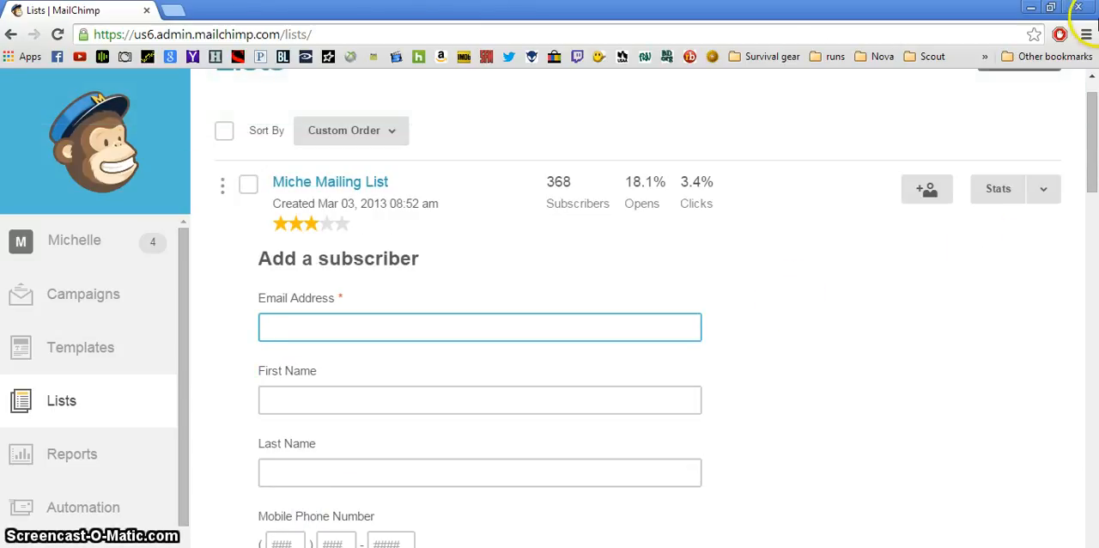
Open the Miche Mailing List to view its subscribers
click(1092, 79)
click(1093, 79)
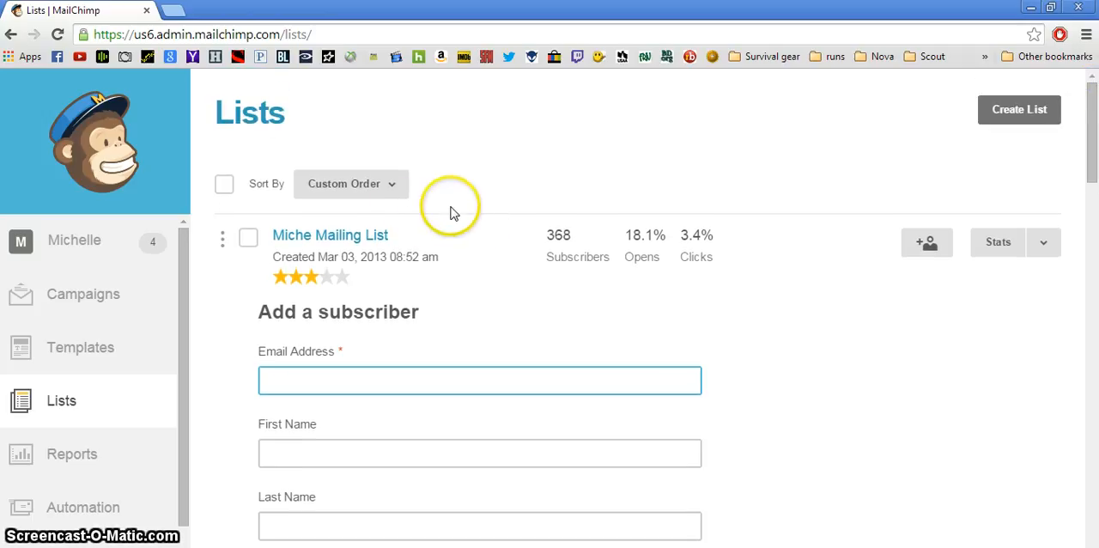
click(345, 241)
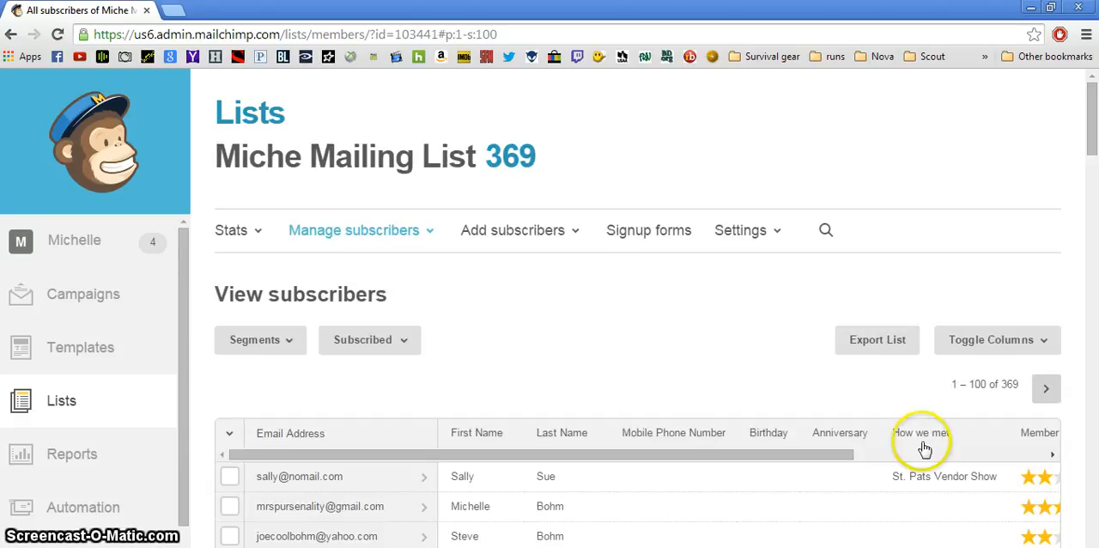
Look through the list's saved segments and start creating a new segment
click(273, 348)
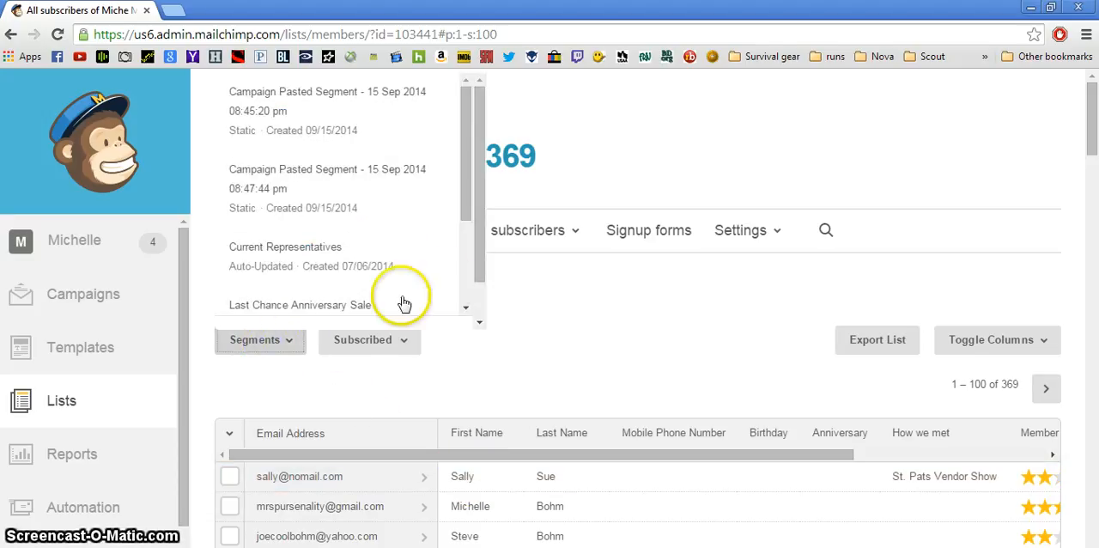
click(465, 286)
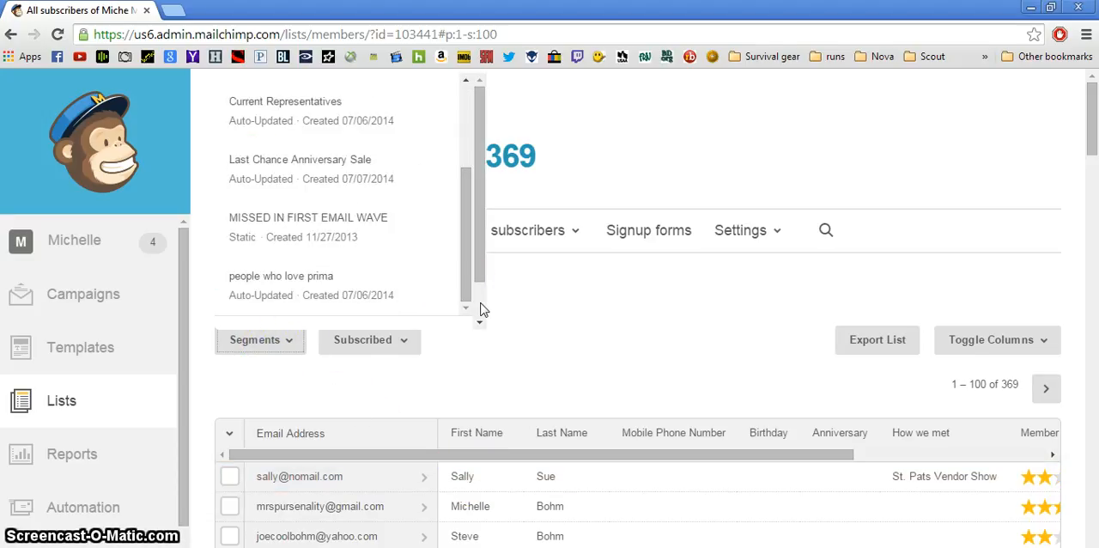
click(477, 307)
click(351, 300)
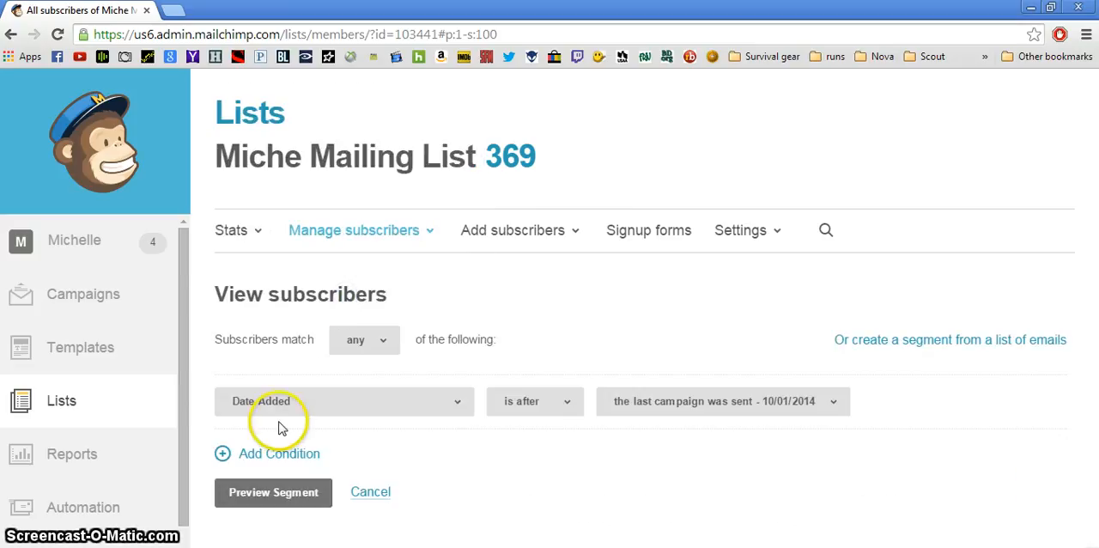
Try Location as the segment's condition field, with subscribers matching any of the conditions
click(264, 405)
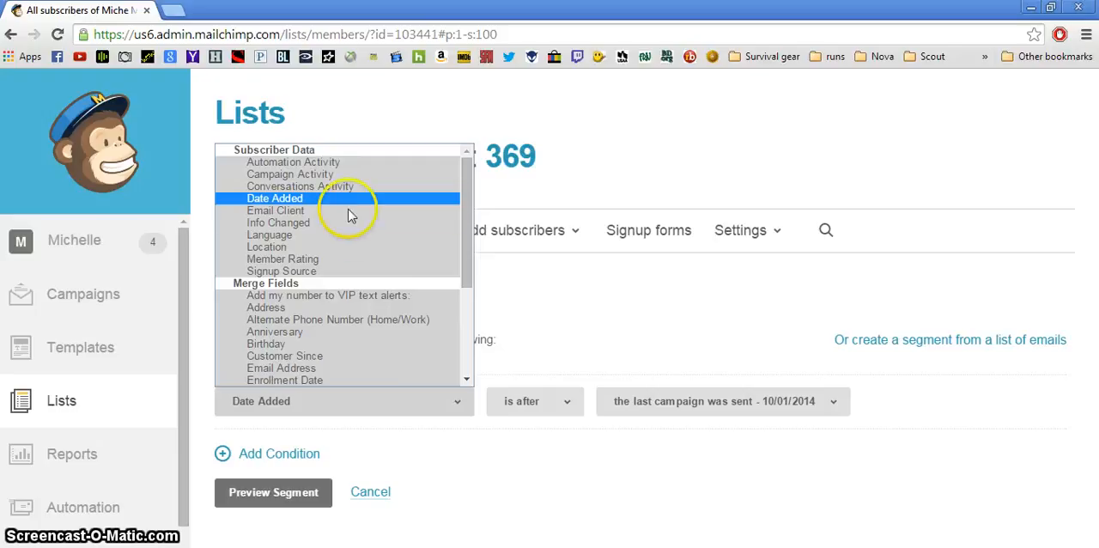
click(347, 248)
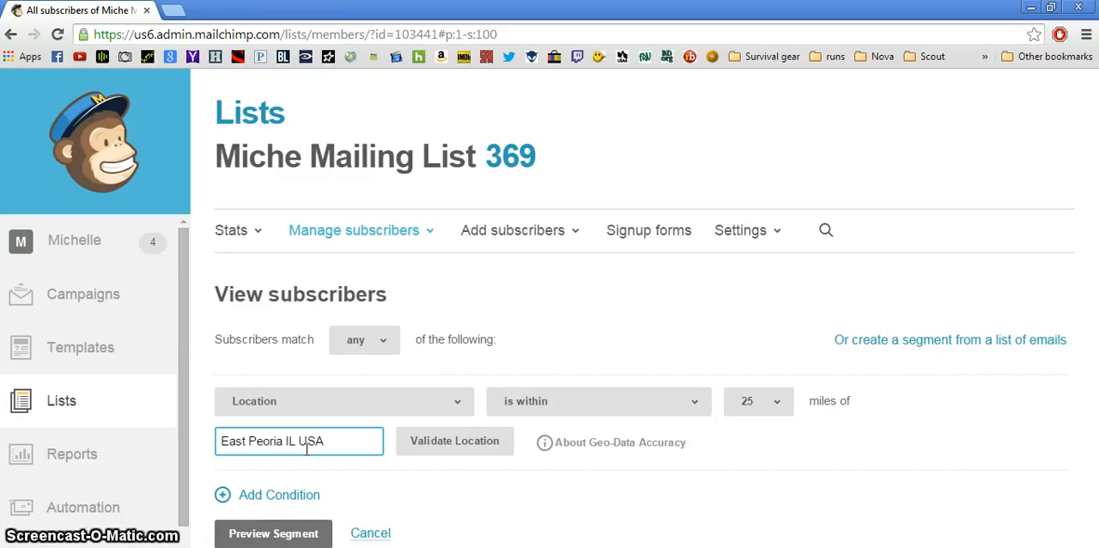
click(361, 340)
click(351, 351)
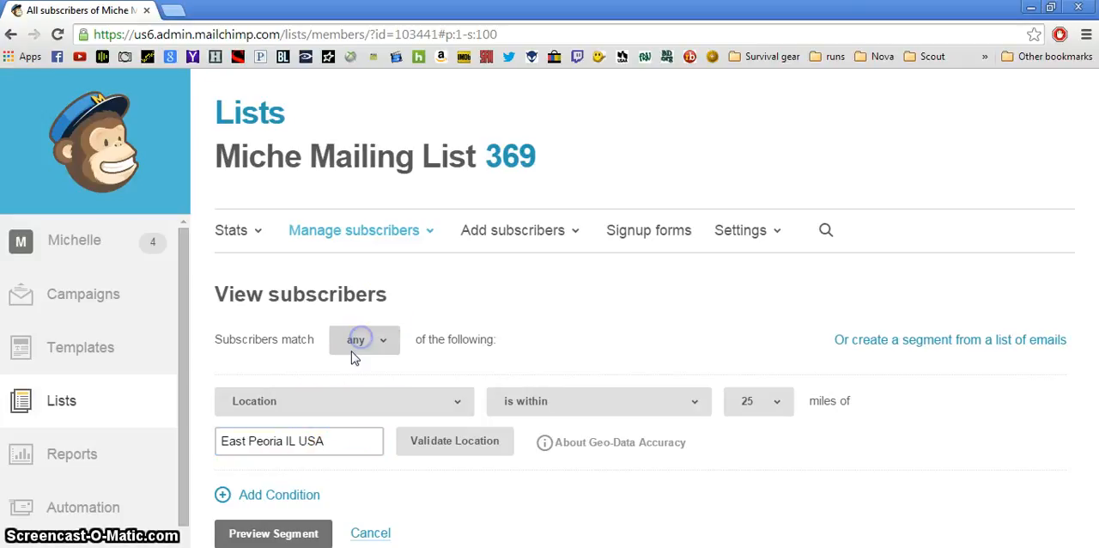
Set the segment condition to "How we met" is "St. Pats Vendor Show" and preview the segment
click(315, 403)
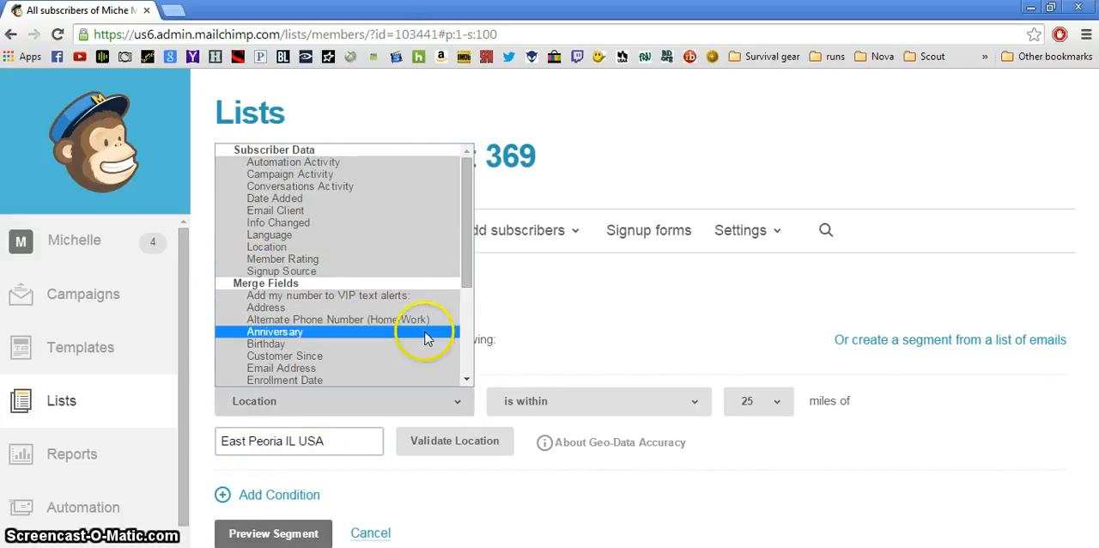
scroll(469, 363, down, 5)
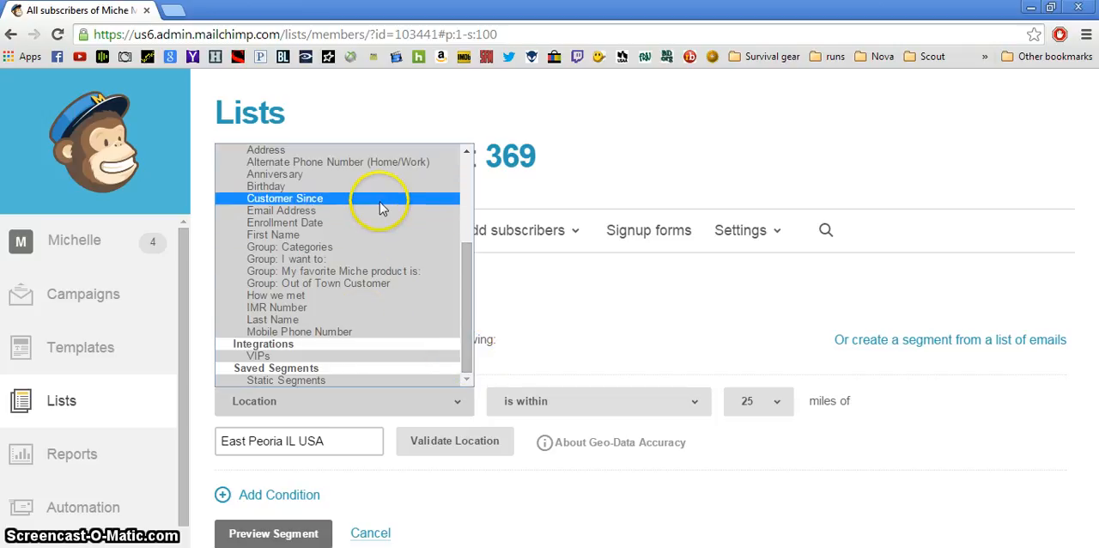
click(348, 295)
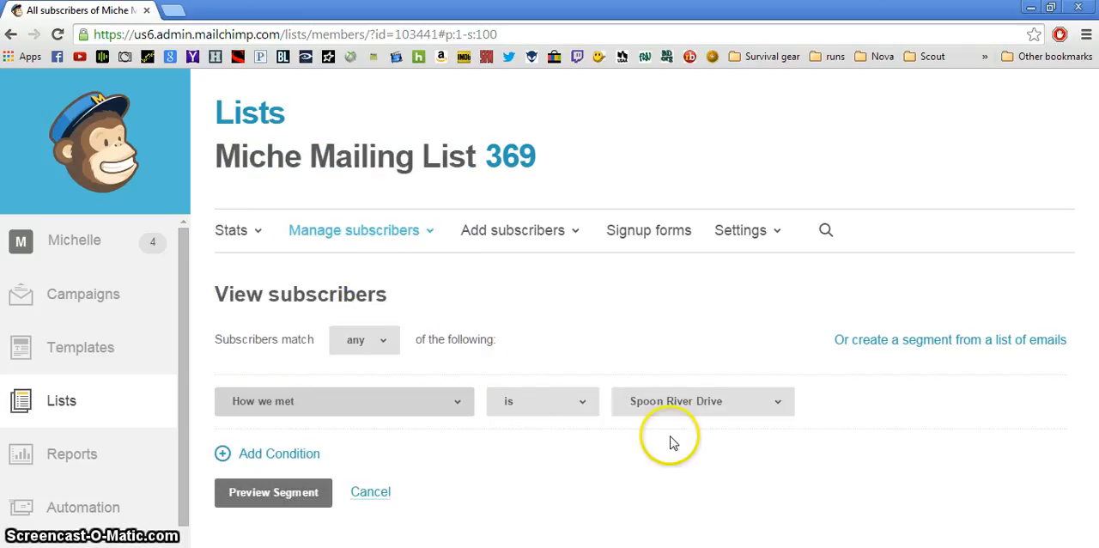
click(684, 403)
click(686, 435)
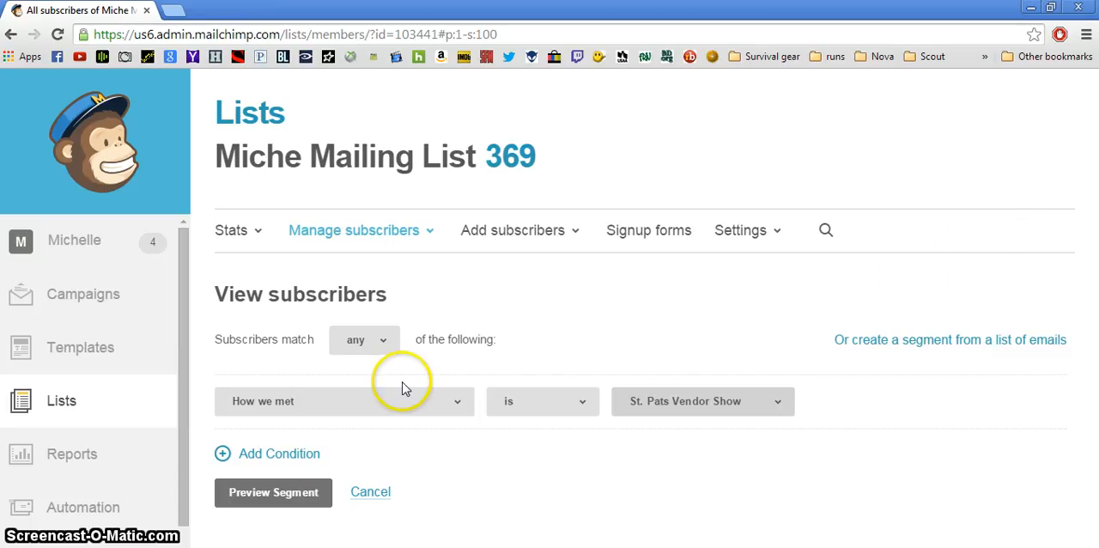
click(265, 492)
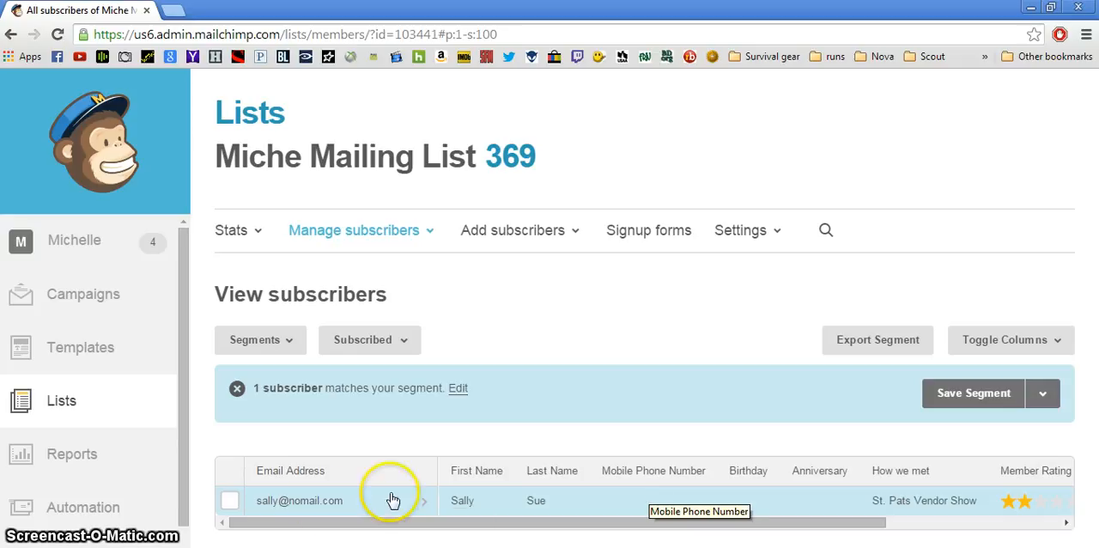
Save the segment as "people I met at St. Pats" with Auto-Update enabled
click(951, 400)
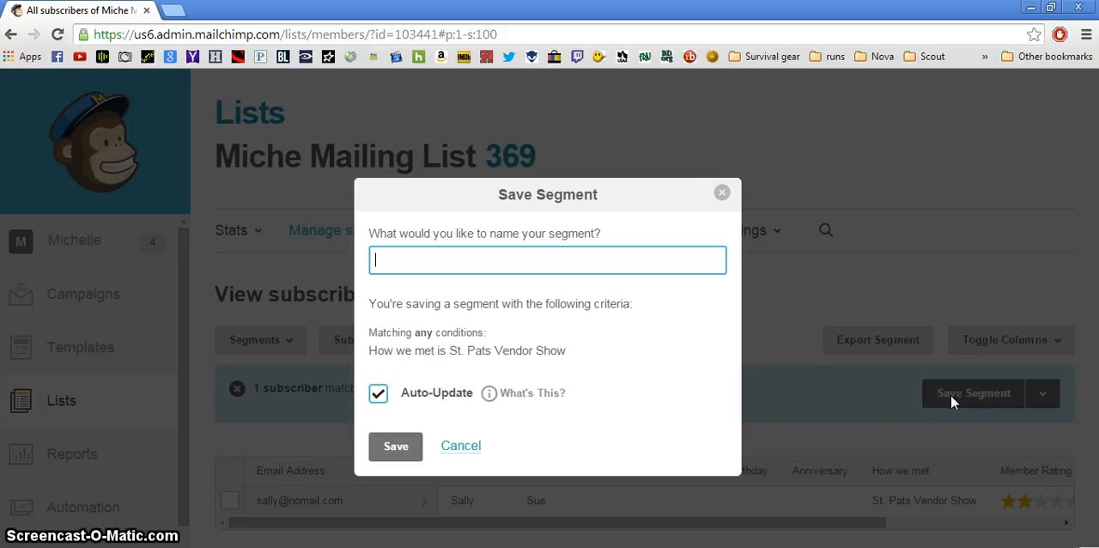
text(people I met at St.)
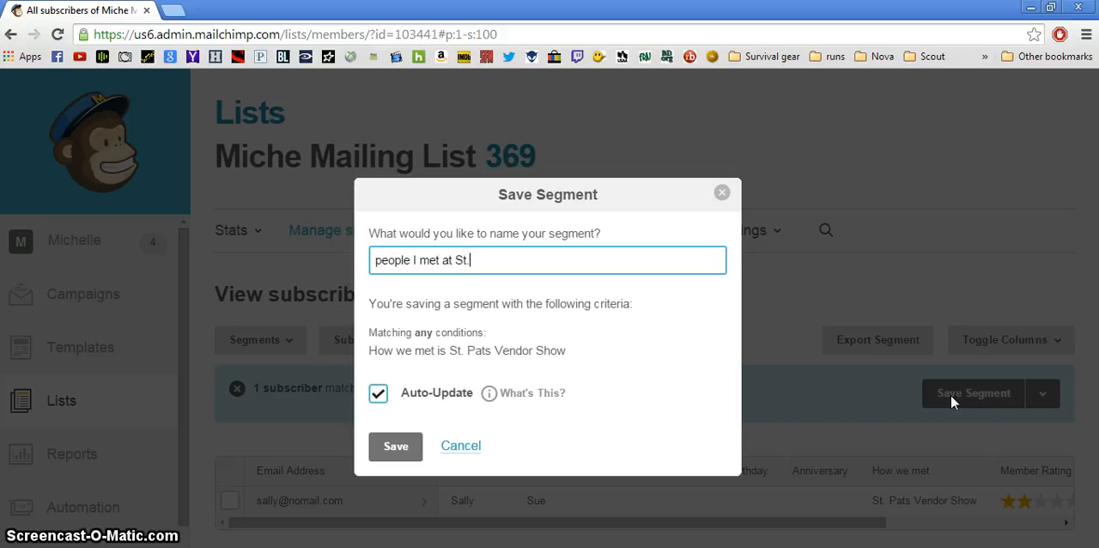
text( Pats)
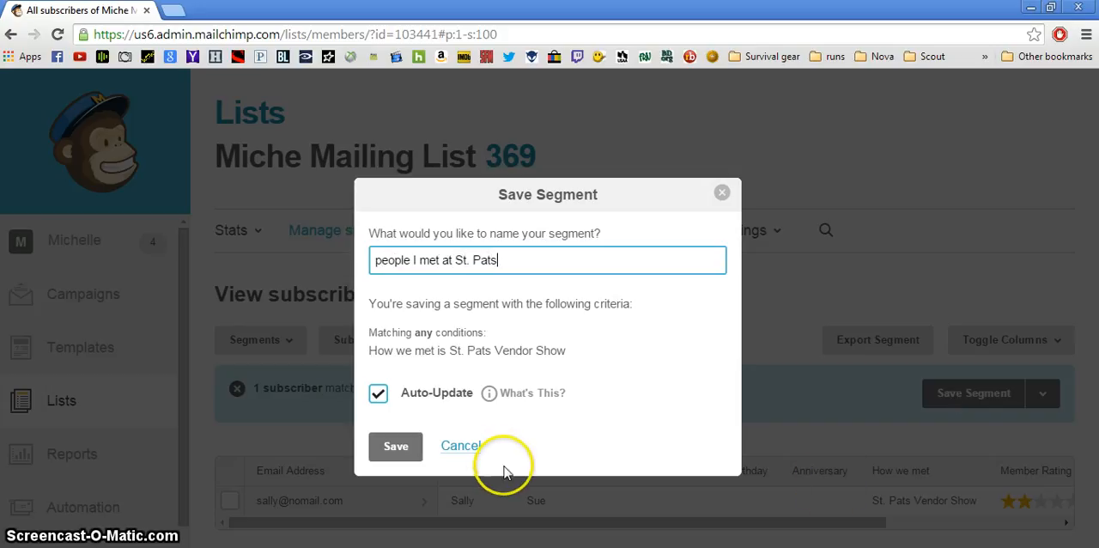
click(416, 457)
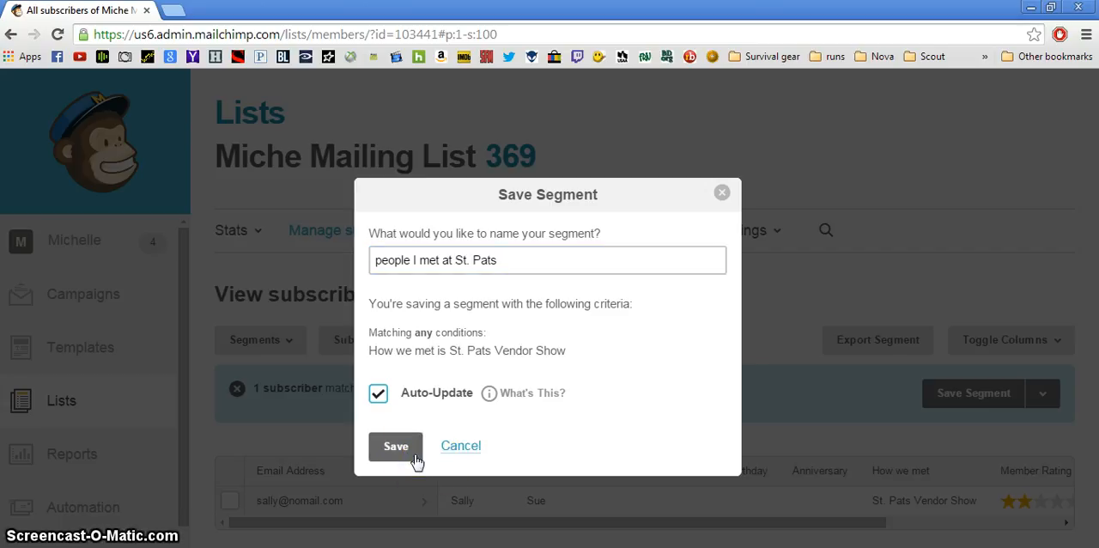
click(392, 451)
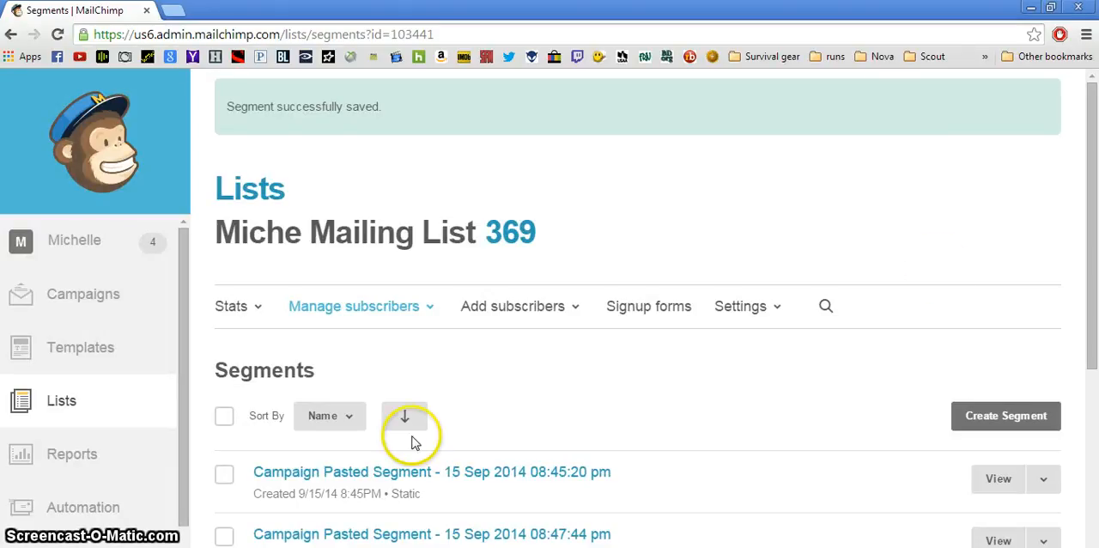
Open the "people I met at St. Pats" segment from the saved segments to view its subscribers
drag(1094, 209, 1093, 449)
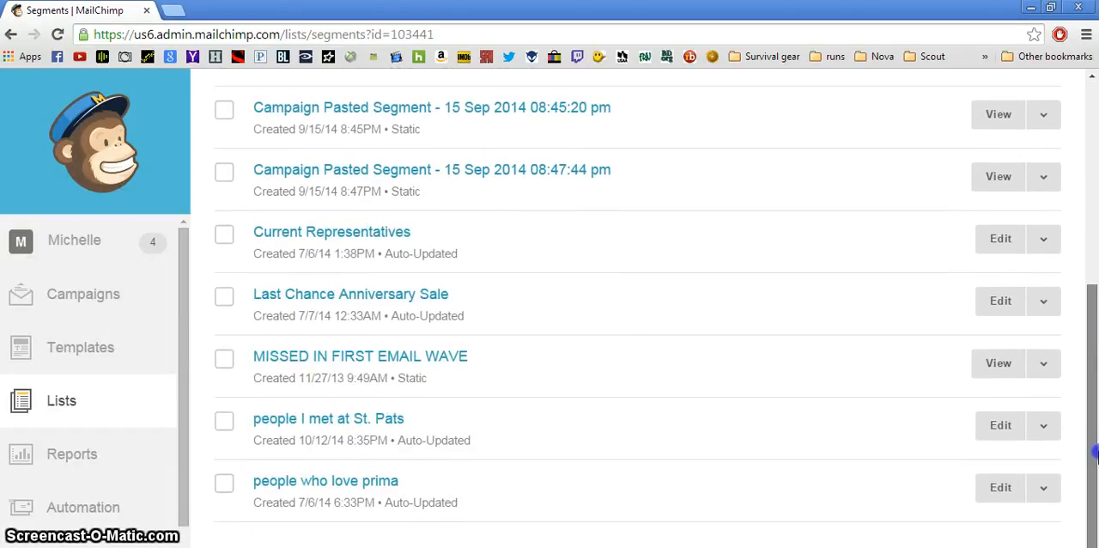
click(293, 420)
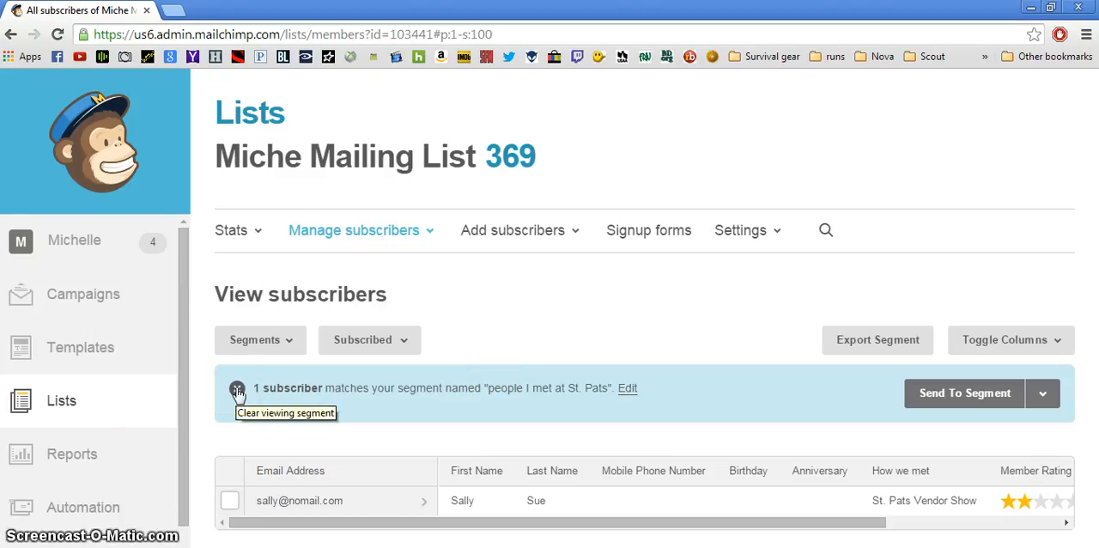
Go to the campaigns overview and create a new campaign of the type Regular ol' Campaign
click(51, 294)
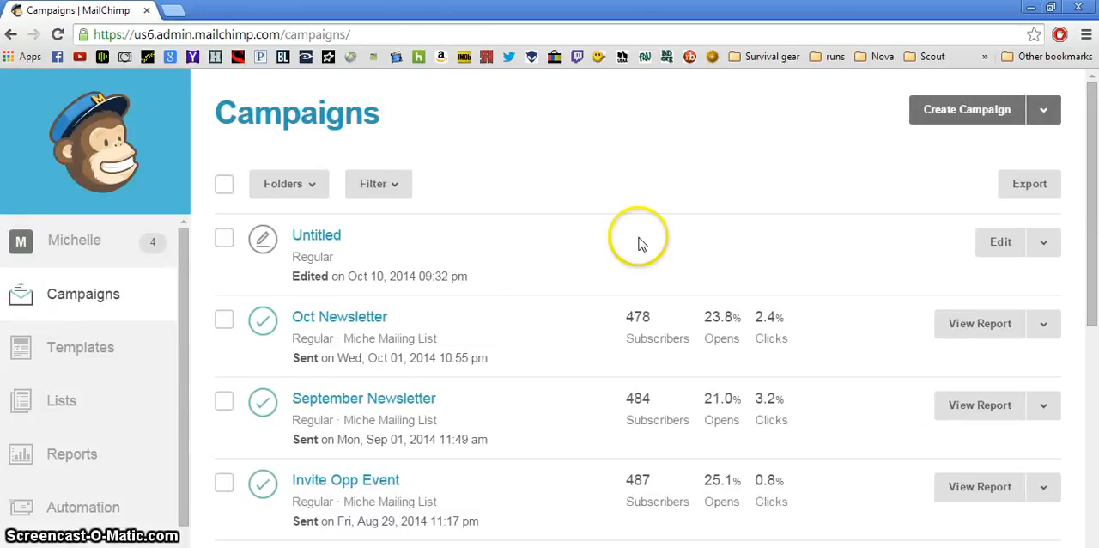
click(951, 118)
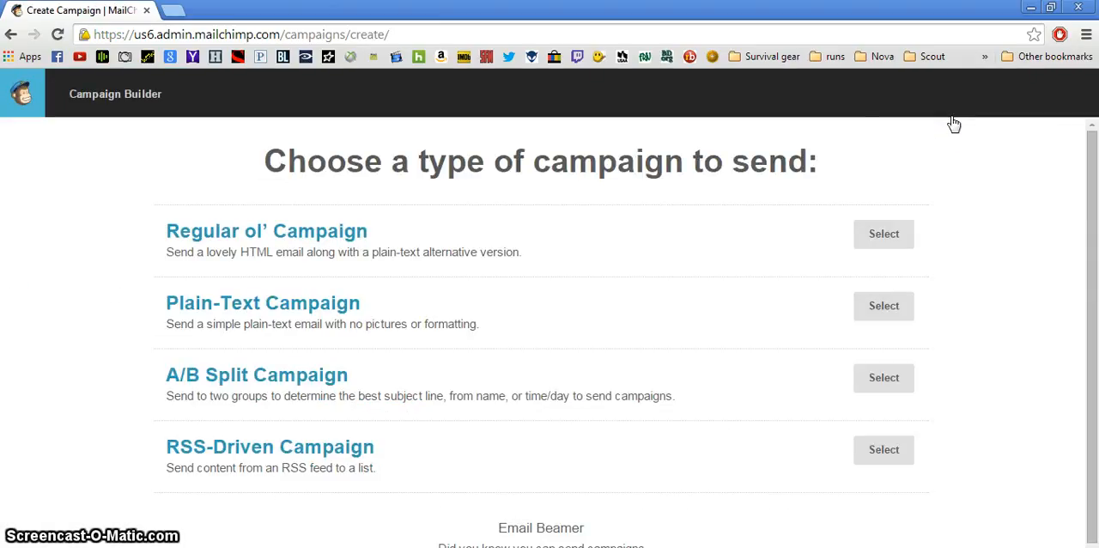
click(882, 247)
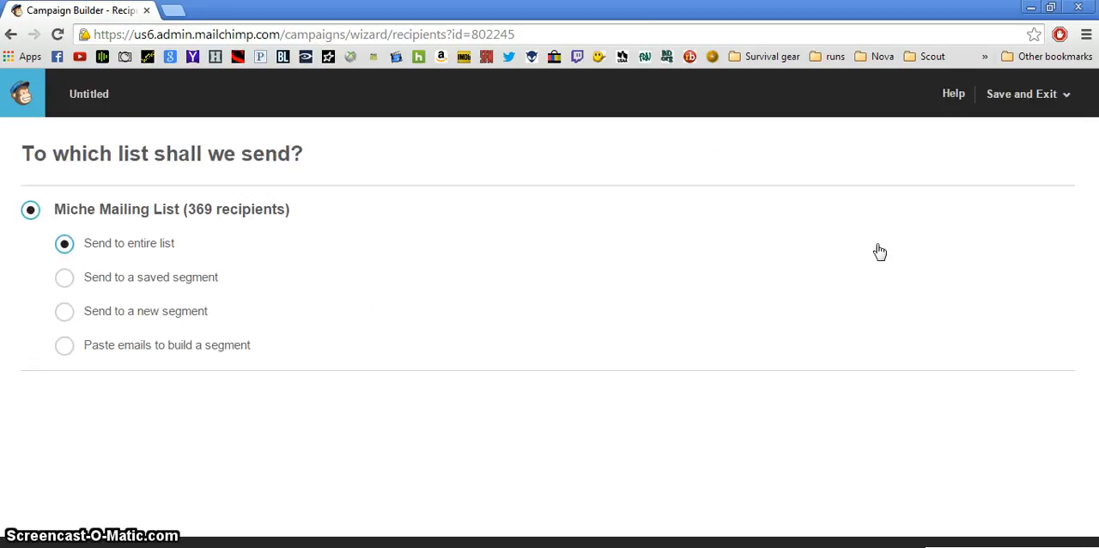
Set the campaign's recipients to the saved segment "people I met at St. Pats" of the Miche Mailing List
click(142, 246)
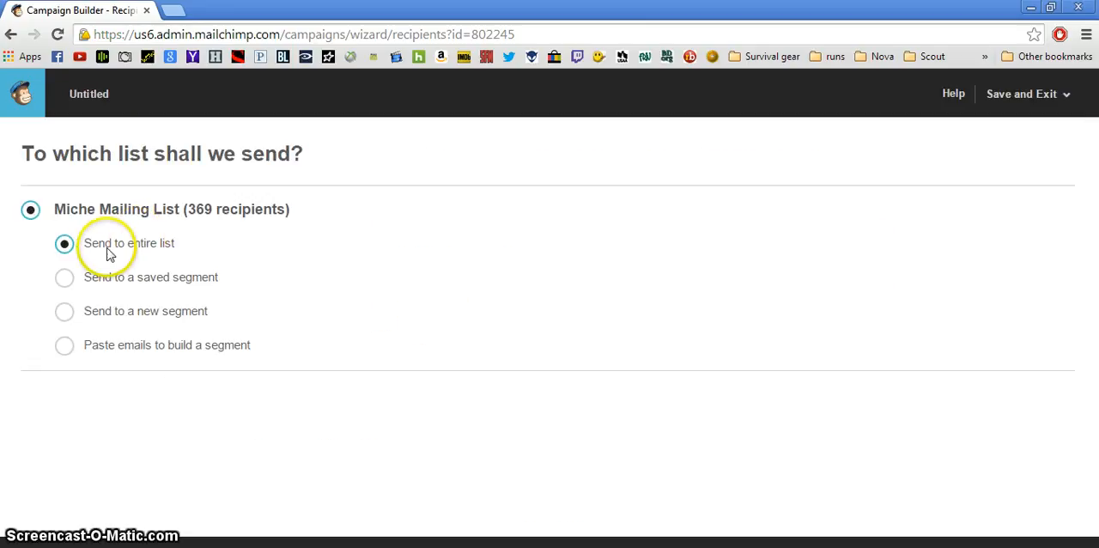
click(66, 283)
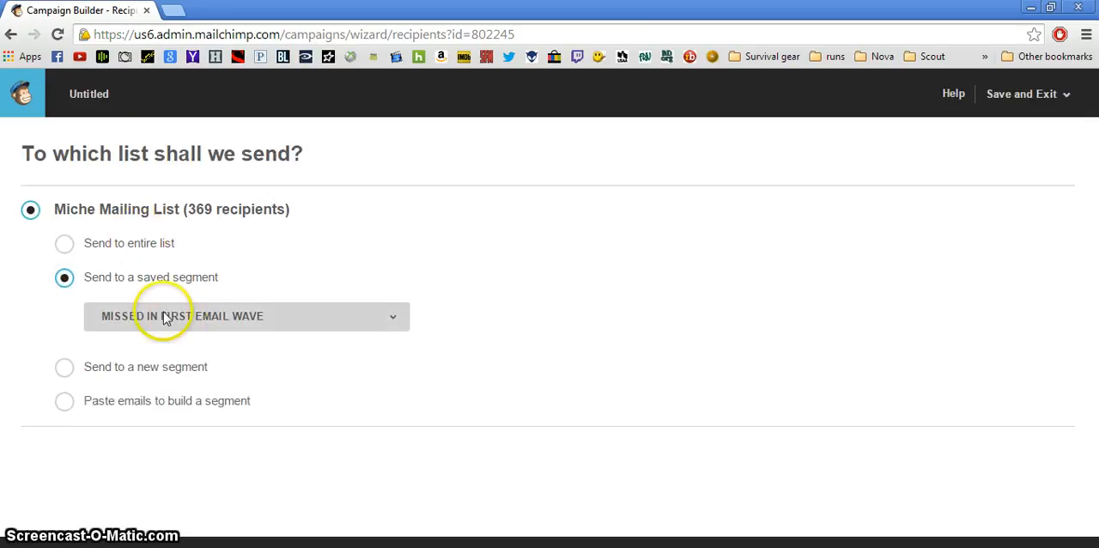
click(180, 318)
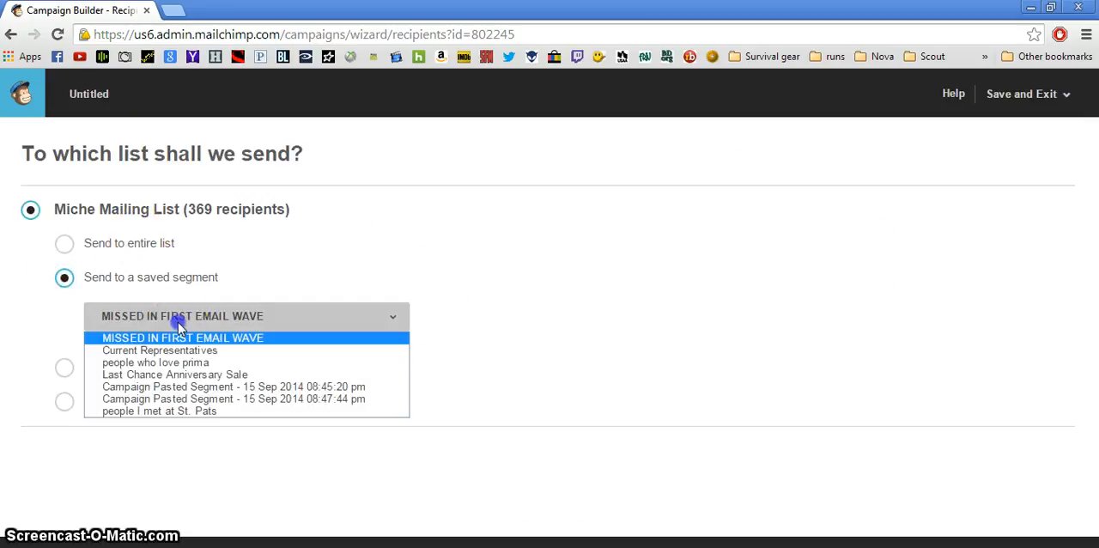
click(166, 409)
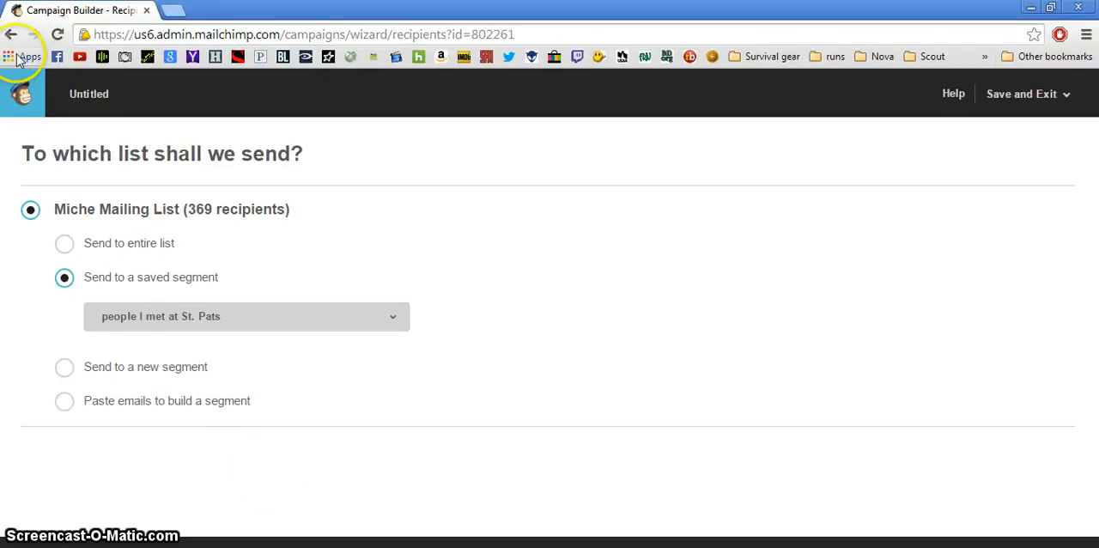
Leave the campaign builder and open the profile of the first subscriber in the Miche Mailing List
click(22, 97)
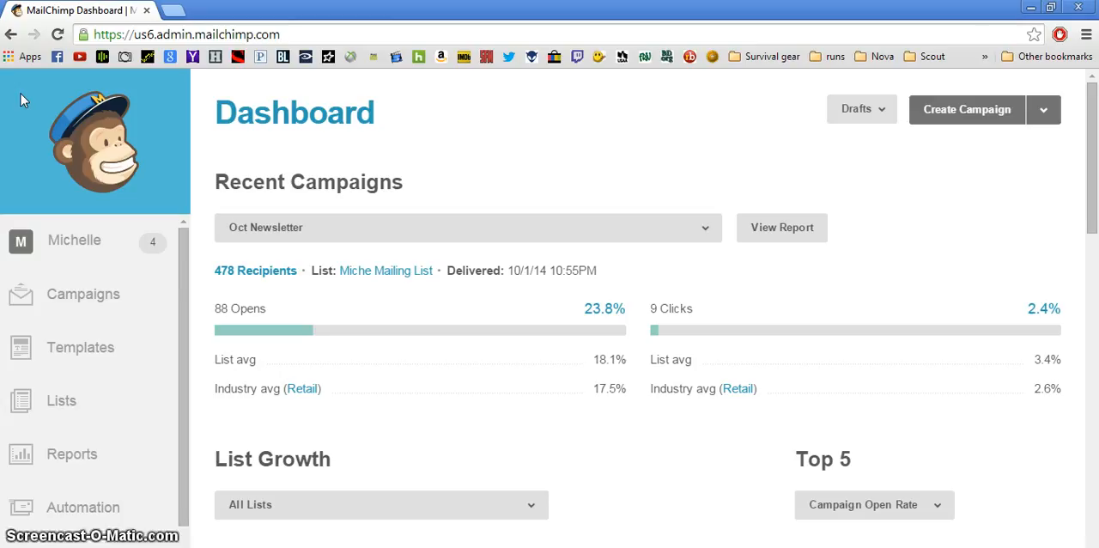
click(49, 402)
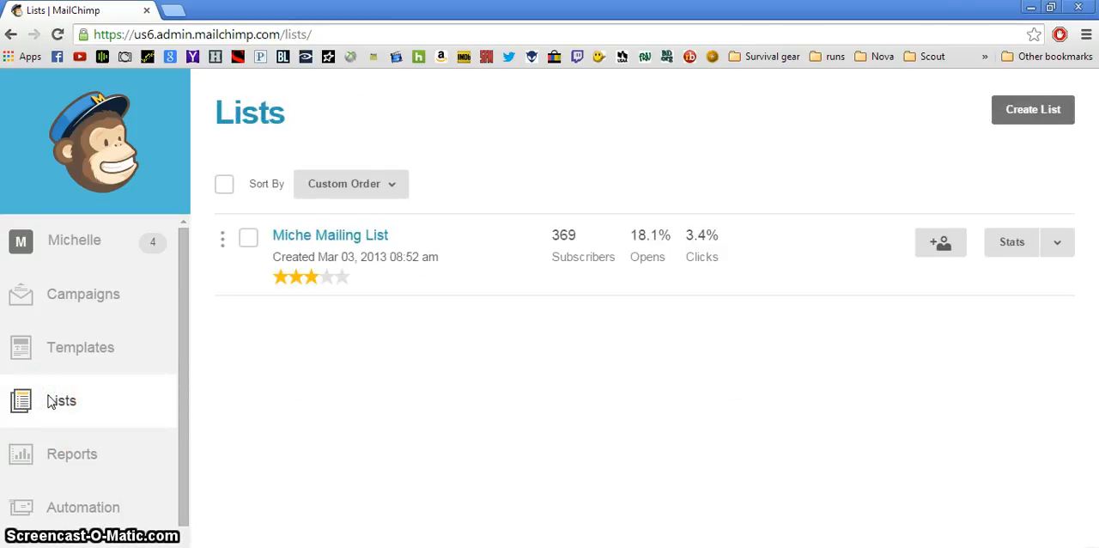
click(316, 236)
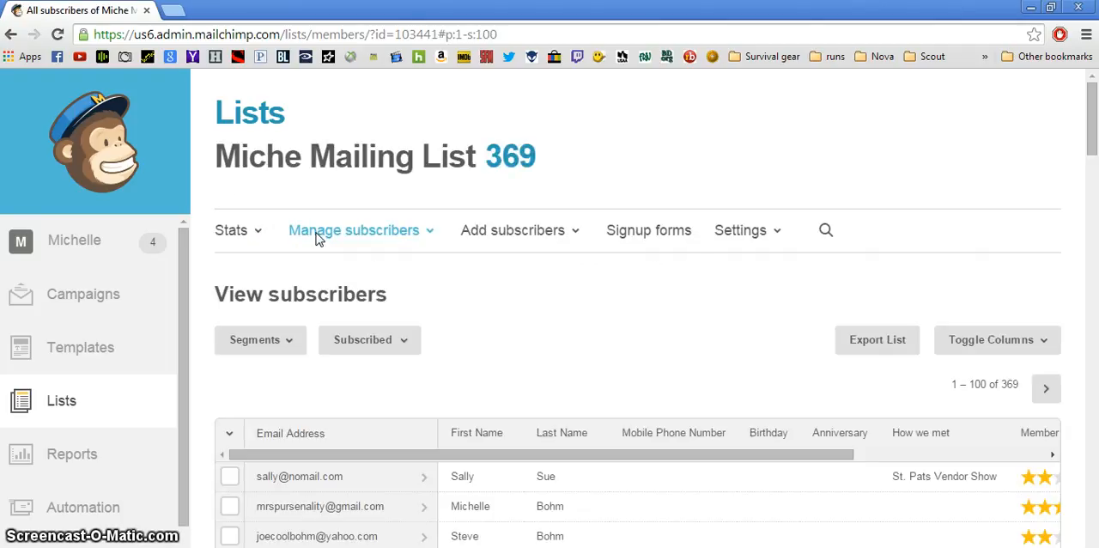
click(341, 486)
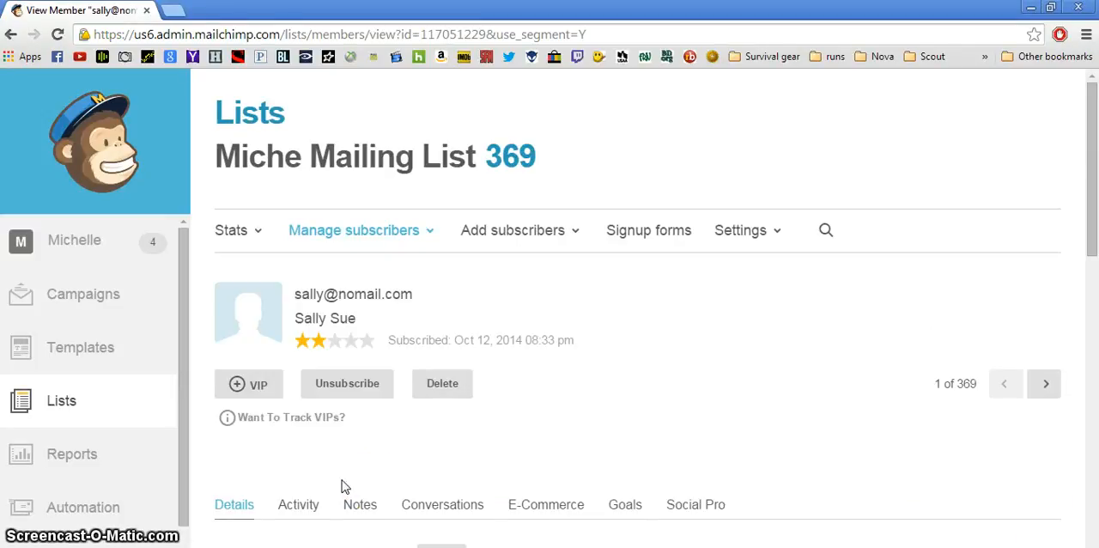
Add a note to the subscriber's profile giving the son's first name and "baseball game saturday"
click(343, 509)
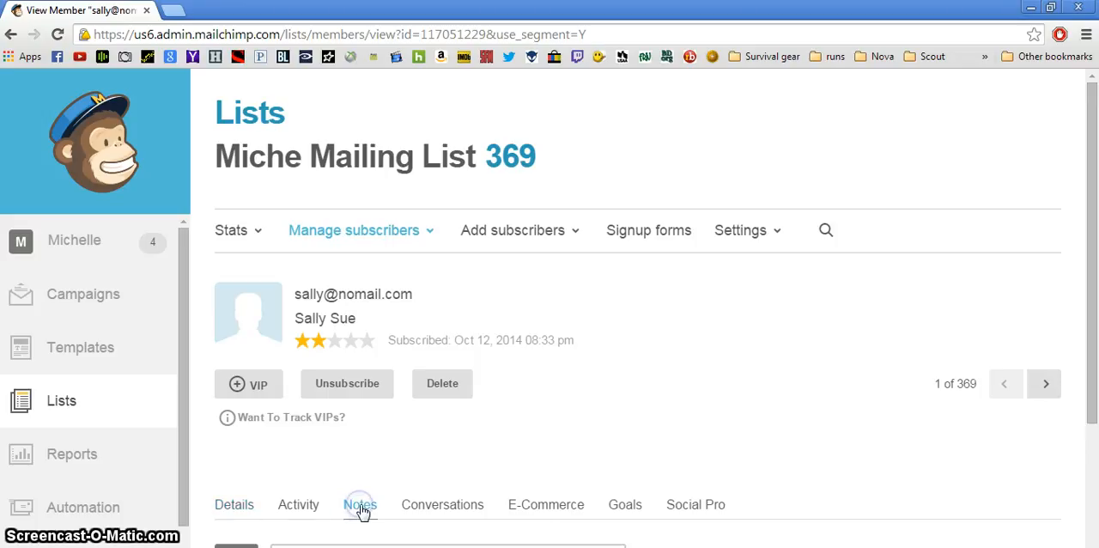
click(1095, 187)
drag(1094, 188, 1094, 254)
click(464, 485)
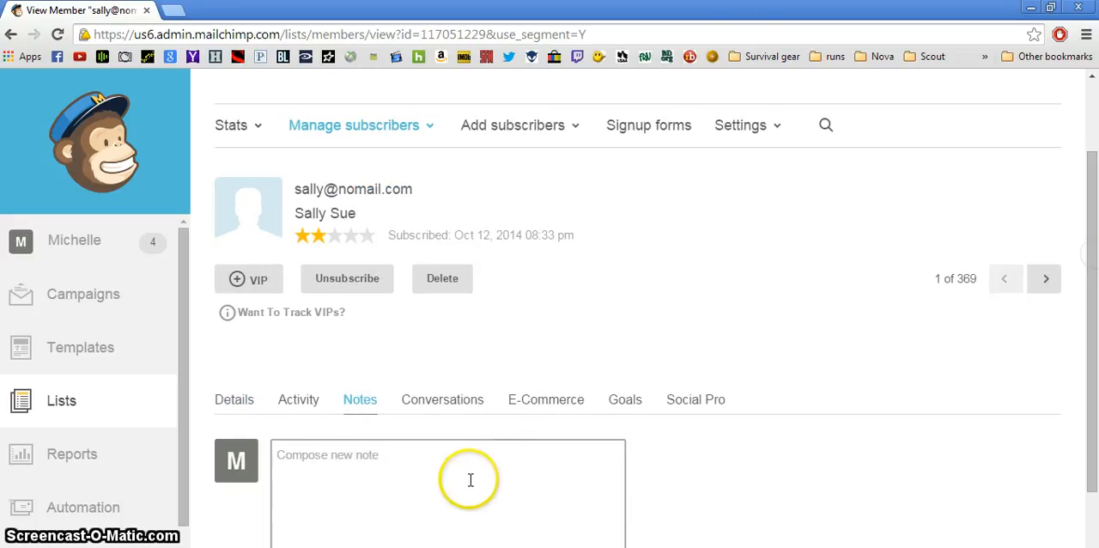
text(so)
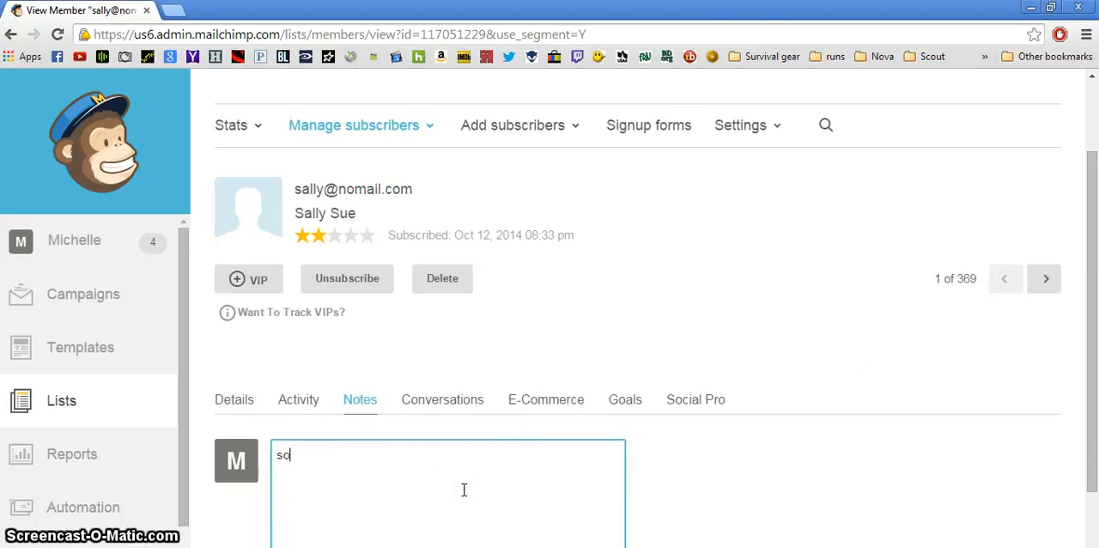
text(n wes base)
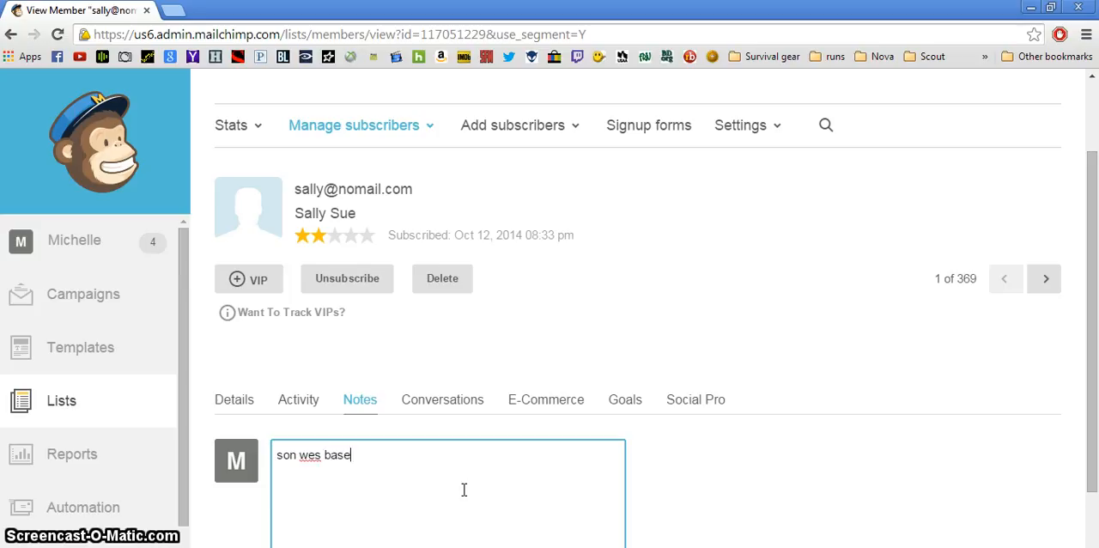
text(ball game sa)
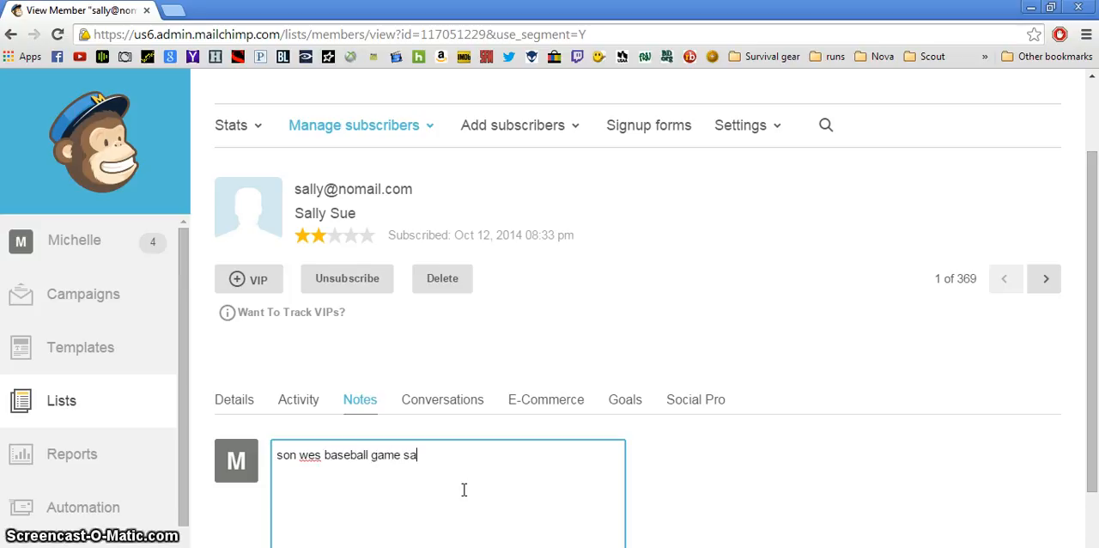
text(turday)
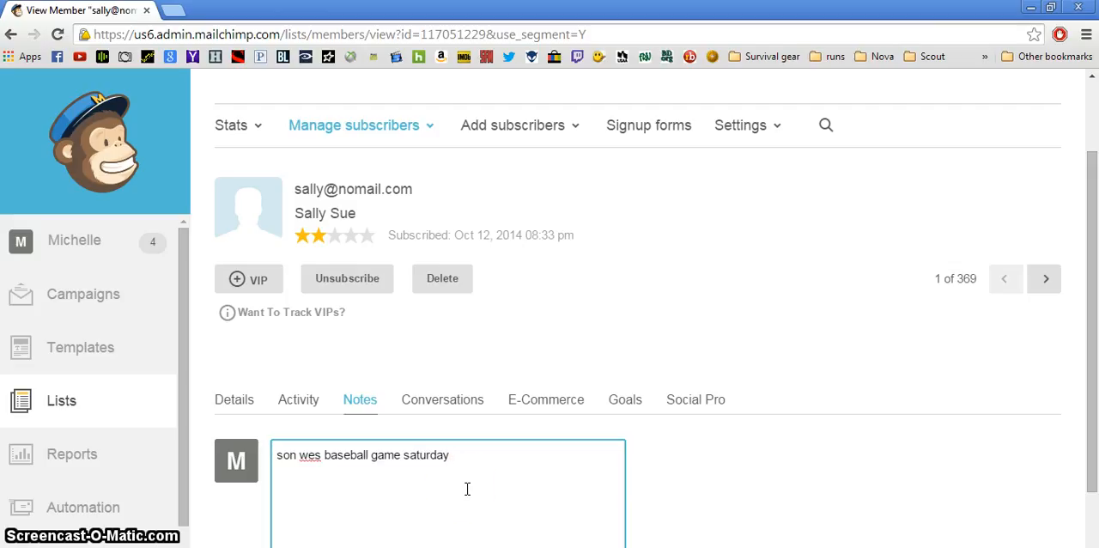
drag(1096, 336, 1093, 417)
click(290, 516)
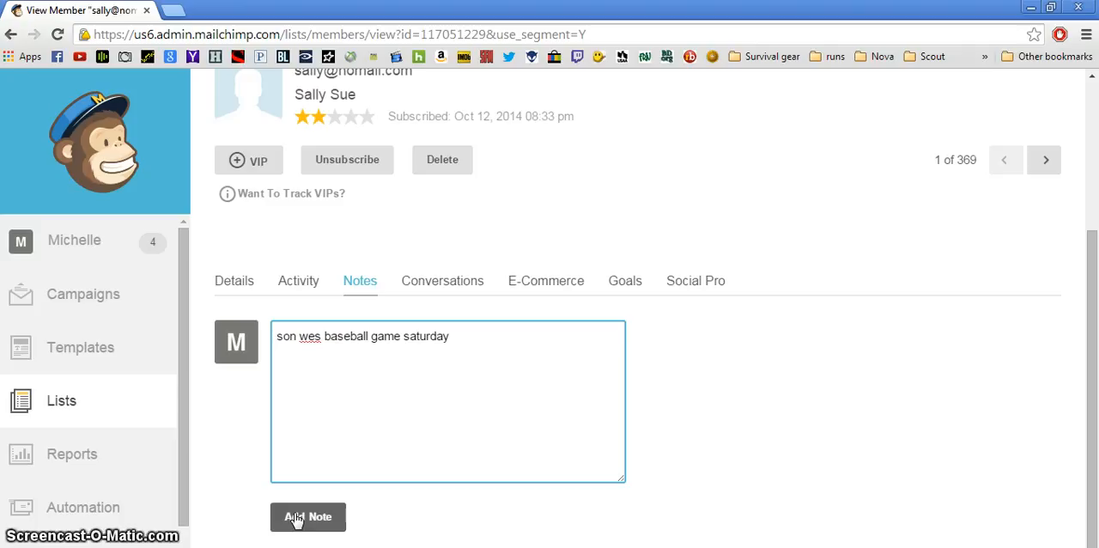
click(295, 518)
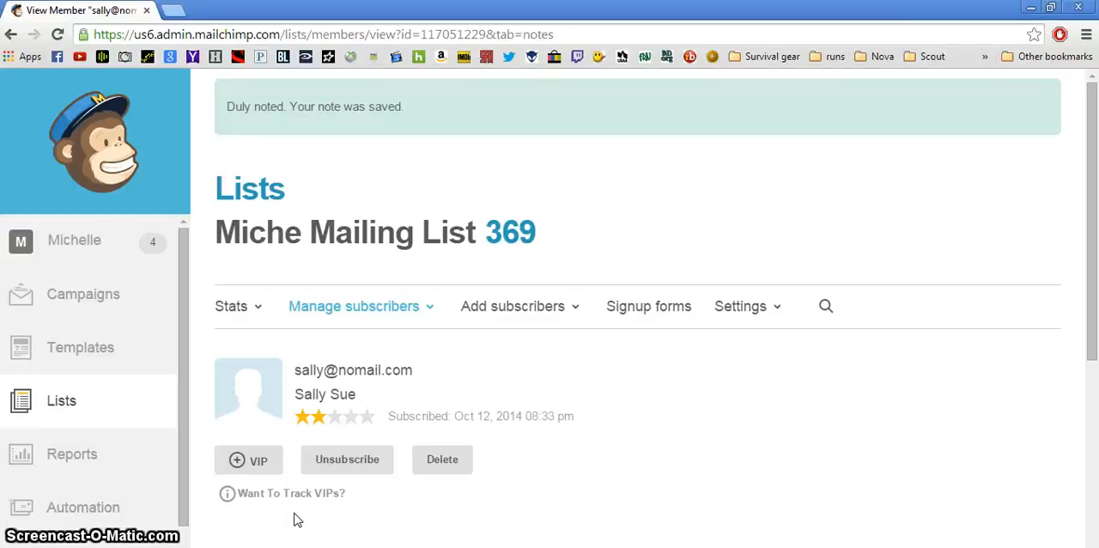
Open the search for the current list, Miche Mailing List, ready for a search term
click(824, 308)
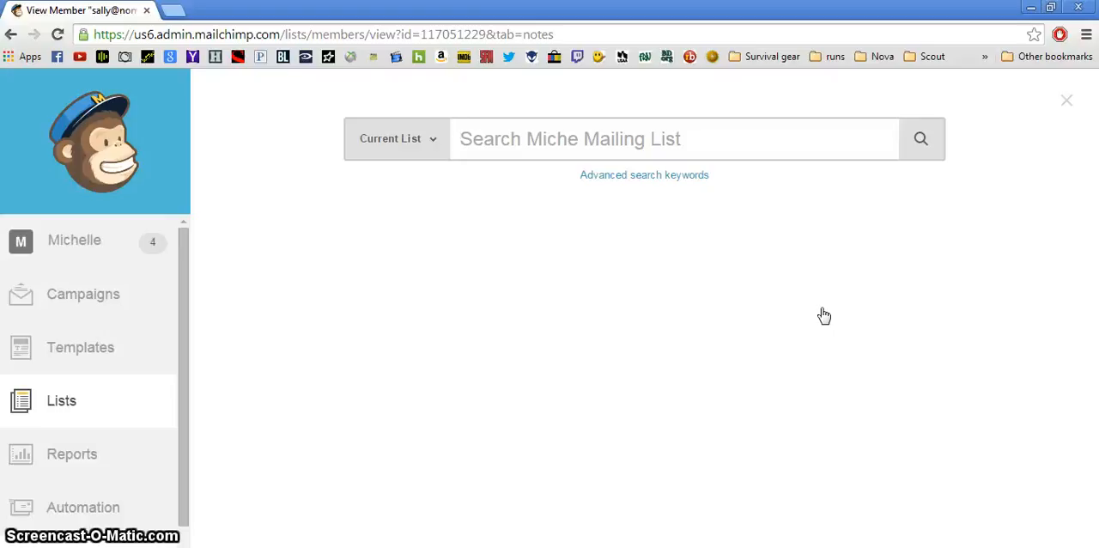
click(666, 252)
click(548, 206)
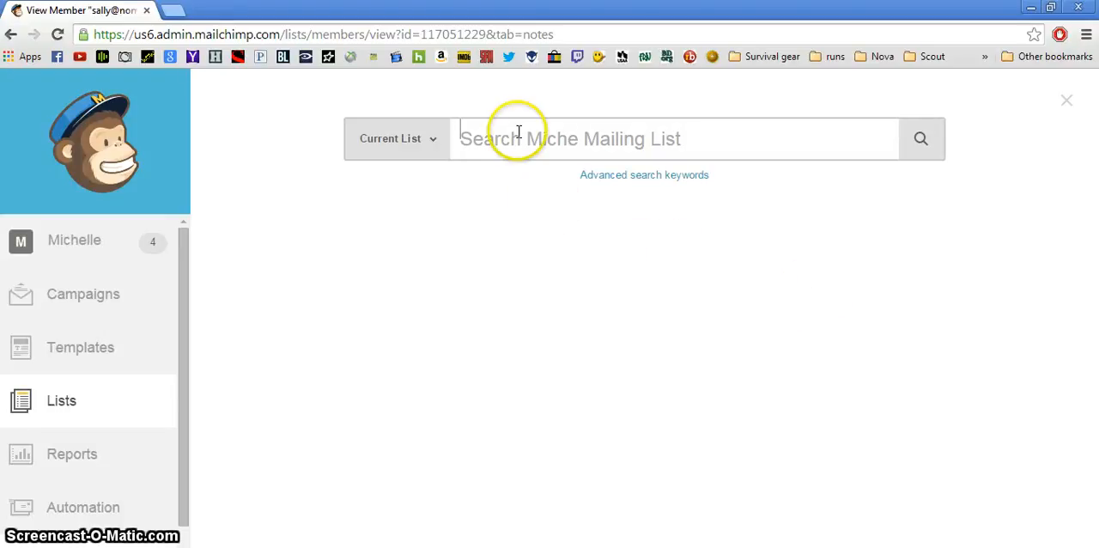
click(707, 137)
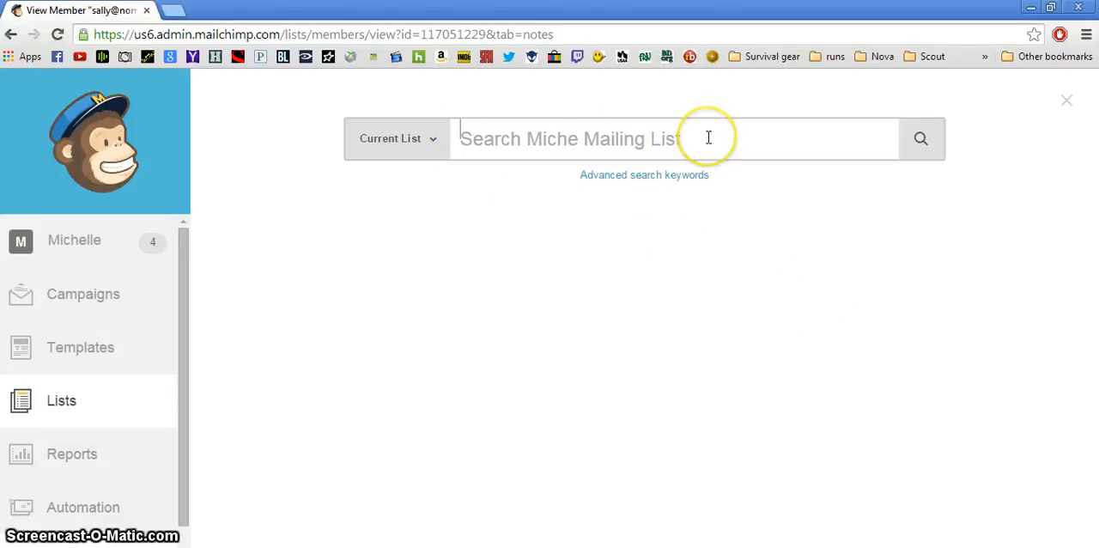